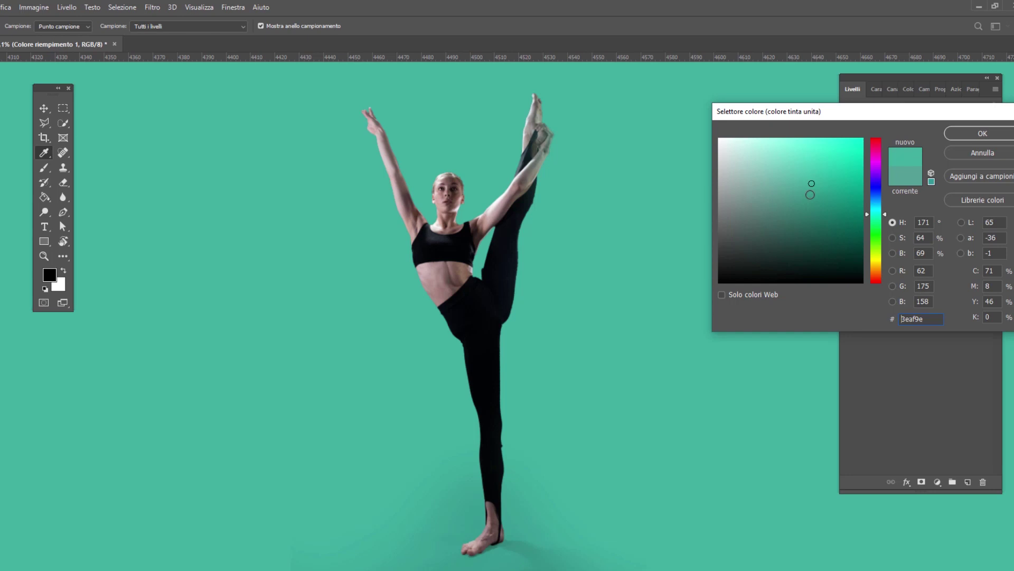
Preview teal, violet and soft lavender fill colours behind the cut-out dancer.
{"action": "mouse_move", "coordinate": [811, 183]}
{"action": "left_mouse_down"}
{"action": "mouse_move", "coordinate": [829, 169]}
{"action": "mouse_move", "coordinate": [817, 190]}
{"action": "left_mouse_up"}
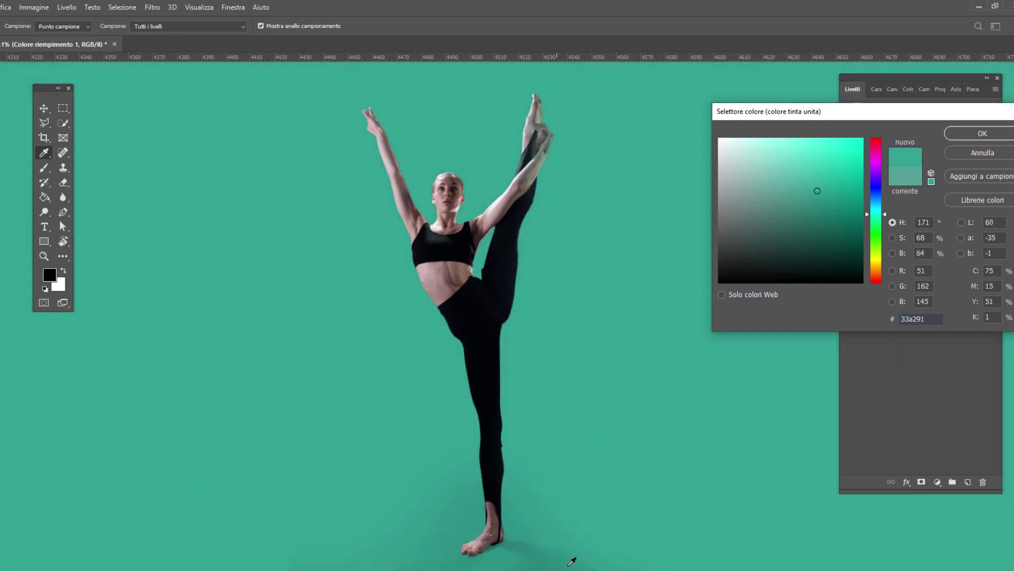
{"action": "left_click", "coordinate": [582, 546]}
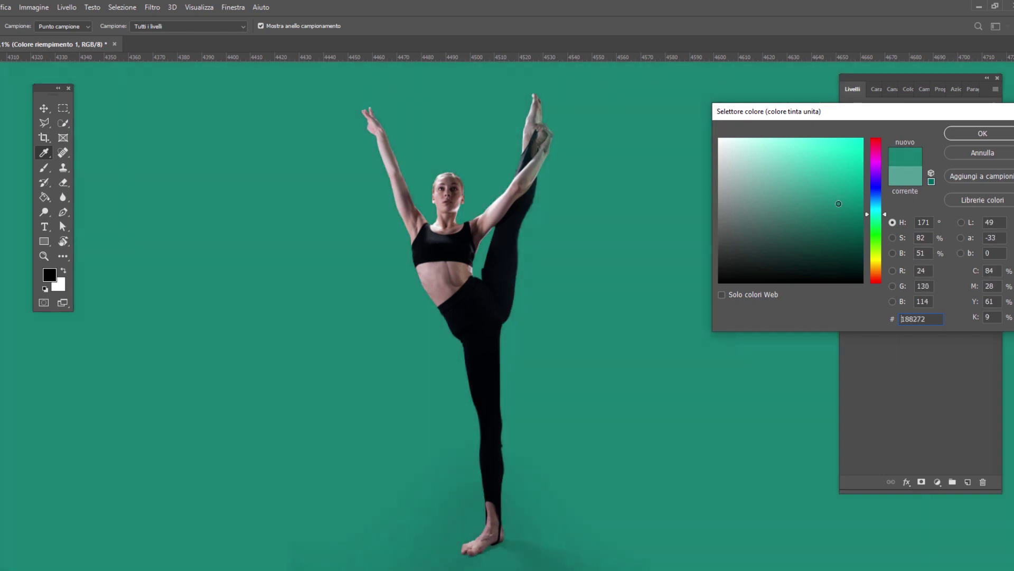
{"action": "left_click_drag", "start_coordinate": [878, 246], "coordinate": [875, 165]}
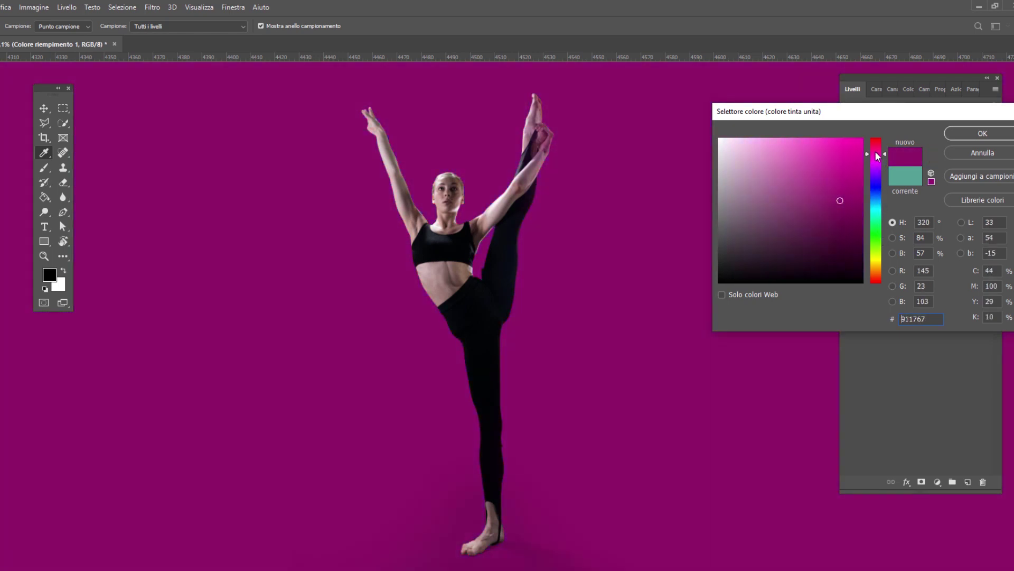
{"action": "left_click_drag", "start_coordinate": [875, 165], "coordinate": [876, 176]}
{"action": "left_click", "coordinate": [811, 165]}
{"action": "mouse_move", "coordinate": [811, 165]}
{"action": "left_mouse_down"}
{"action": "mouse_move", "coordinate": [772, 176]}
{"action": "mouse_move", "coordinate": [827, 163]}
{"action": "left_mouse_up"}
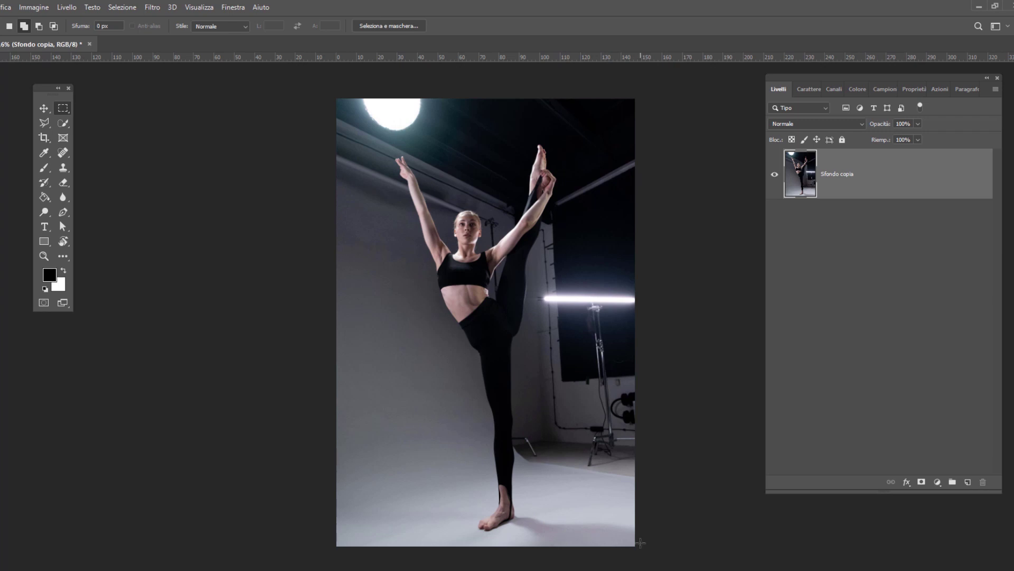
Duplicate Sfondo copia into Sfondo copia 2 and hide the Sfondo copia layer.
{"action": "left_click_drag", "start_coordinate": [856, 174], "coordinate": [968, 482]}
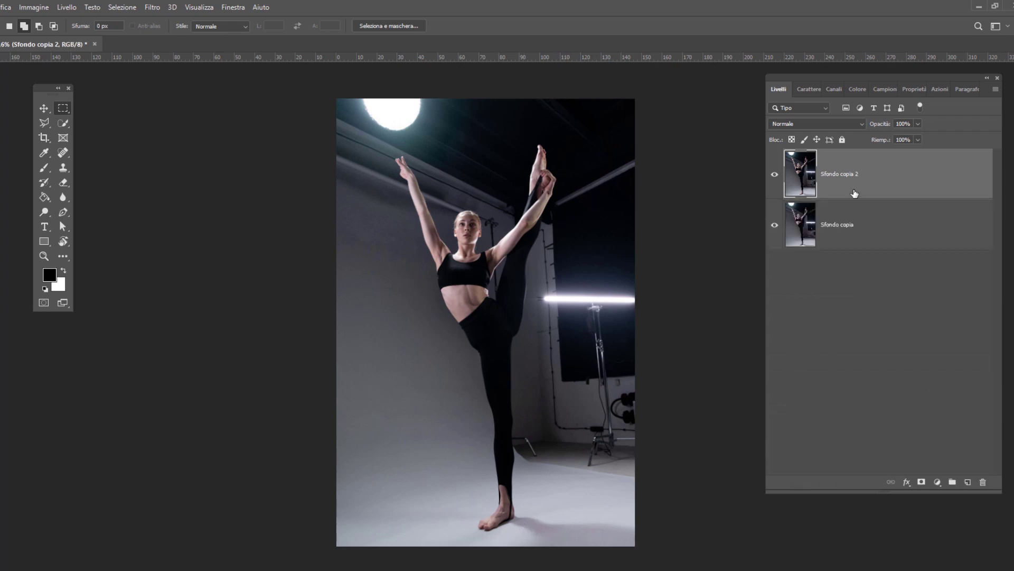
{"action": "left_click", "coordinate": [775, 226]}
{"action": "left_click", "coordinate": [122, 8]}
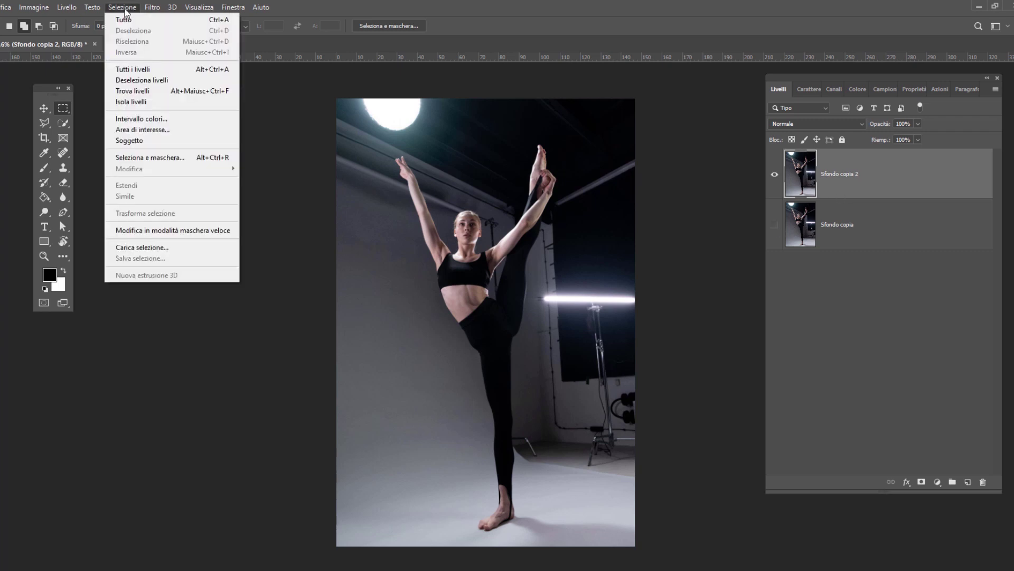
Select the dancer with Select > Subject and zoom in on the selection.
{"action": "left_click", "coordinate": [129, 140]}
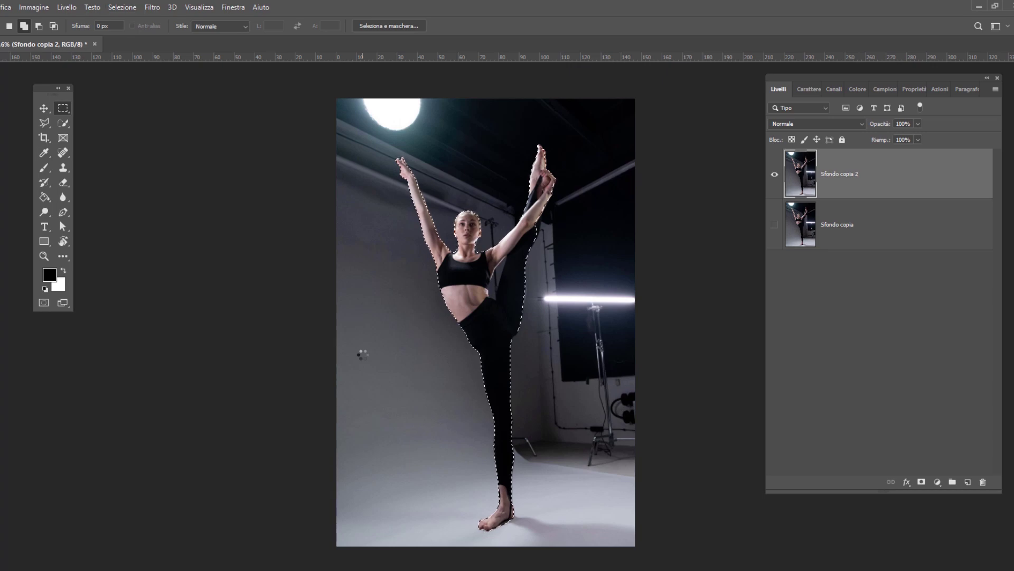
{"action": "scroll", "coordinate": [539, 184], "scroll_direction": "up", "scroll_amount": 1}
{"action": "scroll", "coordinate": [540, 184], "scroll_direction": "up", "scroll_amount": 1}
{"action": "scroll", "coordinate": [539, 184], "scroll_direction": "up", "scroll_amount": 1}
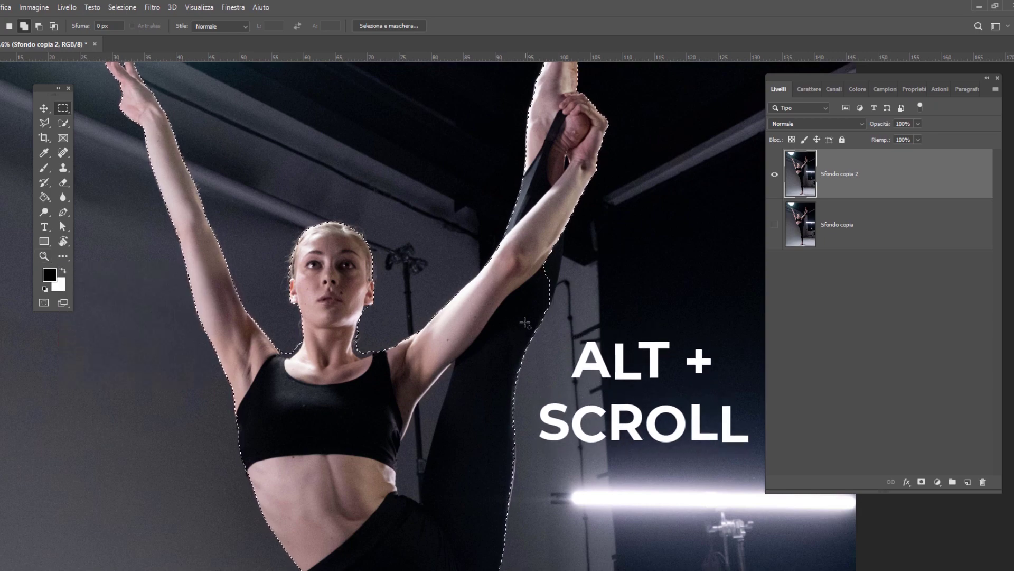
Add the forearm edge to the selection with the Quick Selection tool.
{"action": "left_click", "coordinate": [65, 124]}
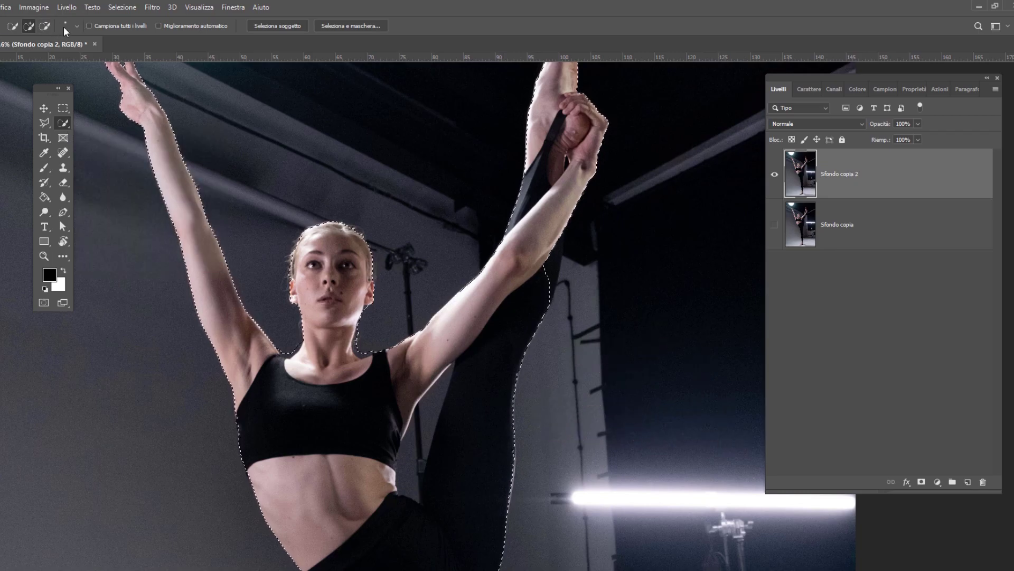
{"action": "left_click_drag", "start_coordinate": [544, 301], "coordinate": [555, 255]}
{"action": "scroll", "coordinate": [333, 308], "scroll_direction": "down", "scroll_amount": 2}
{"action": "scroll", "coordinate": [332, 308], "scroll_direction": "up", "scroll_amount": 3}
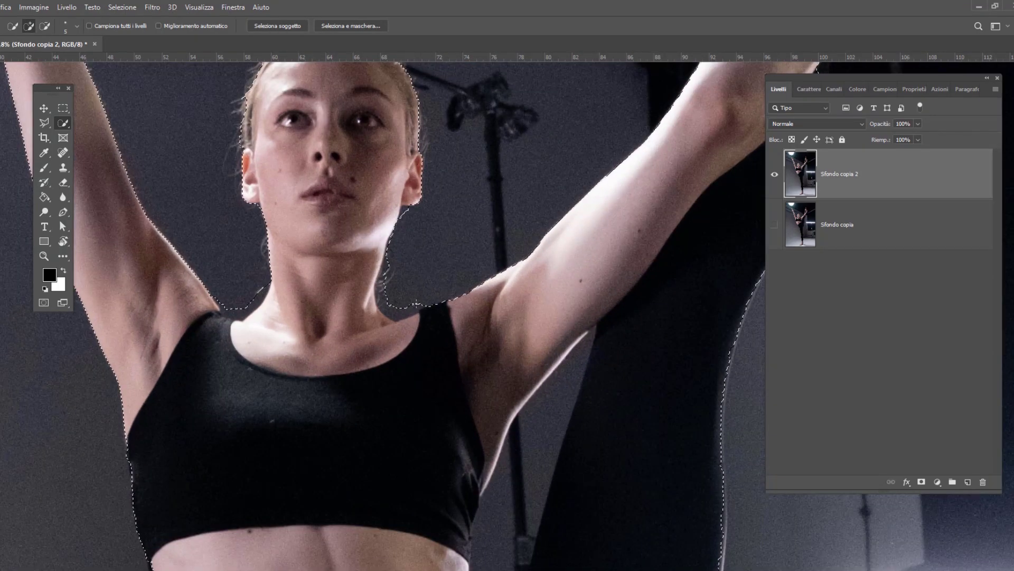
Subtract the background beside the neck, the left armpit and the arm-leg gap.
{"action": "left_click", "coordinate": [45, 25]}
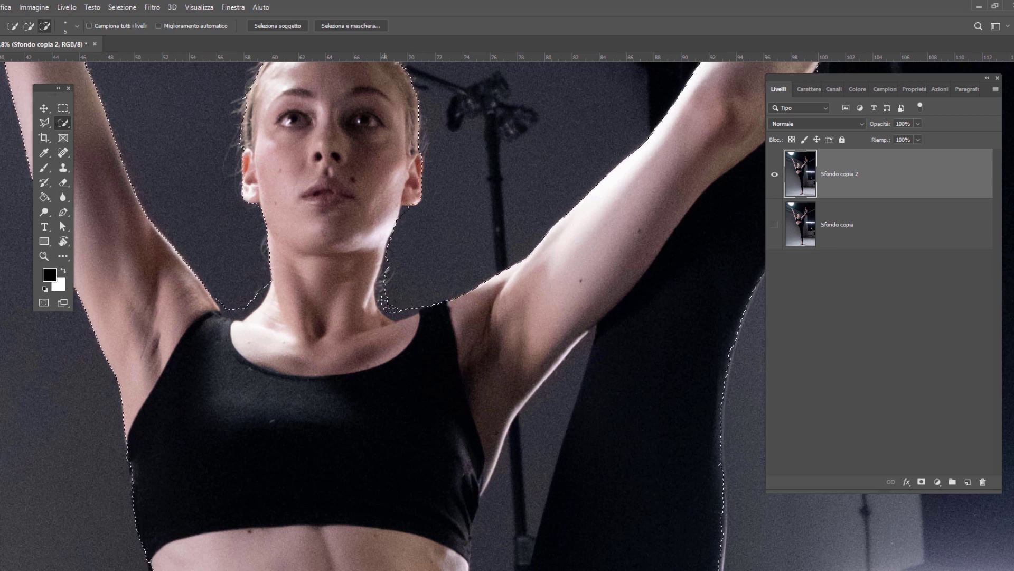
{"action": "mouse_move", "coordinate": [405, 212]}
{"action": "left_mouse_down"}
{"action": "mouse_move", "coordinate": [383, 273]}
{"action": "mouse_move", "coordinate": [391, 315]}
{"action": "left_mouse_up"}
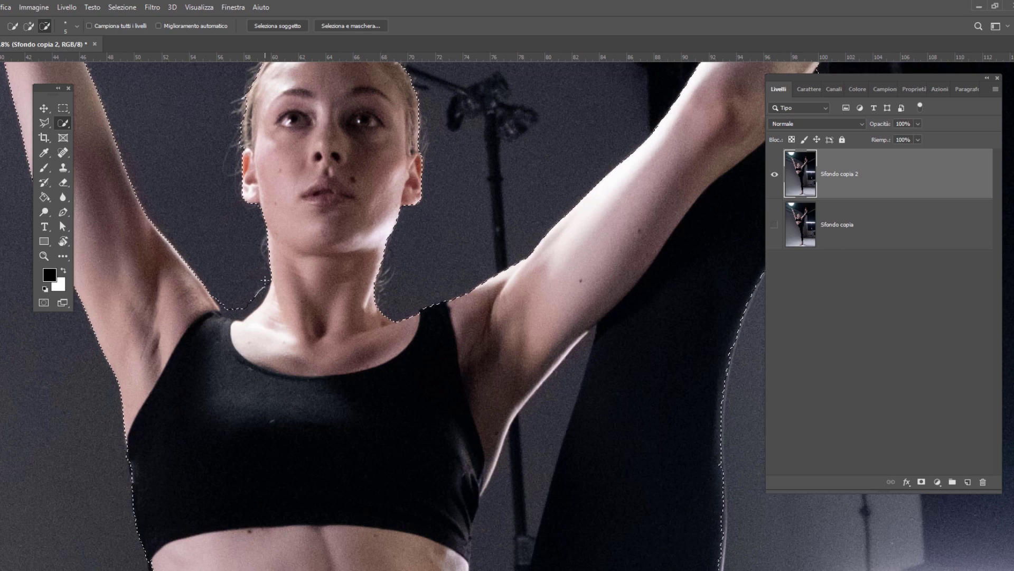
{"action": "left_click_drag", "start_coordinate": [257, 304], "coordinate": [217, 296]}
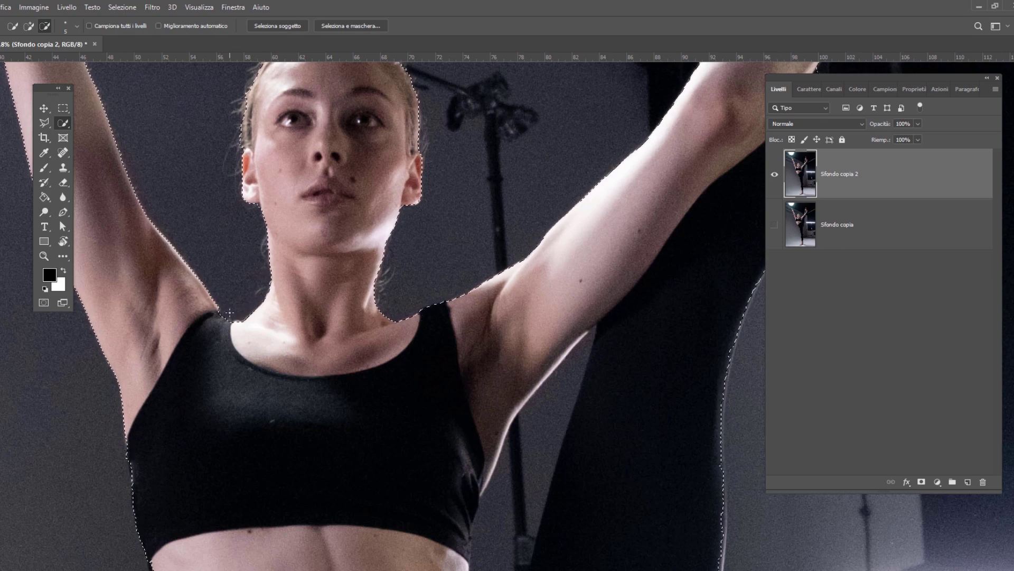
{"action": "scroll", "coordinate": [434, 197], "scroll_direction": "down", "scroll_amount": 2}
{"action": "scroll", "coordinate": [486, 528], "scroll_direction": "up", "scroll_amount": 2}
{"action": "left_click_drag", "start_coordinate": [560, 175], "coordinate": [494, 460]}
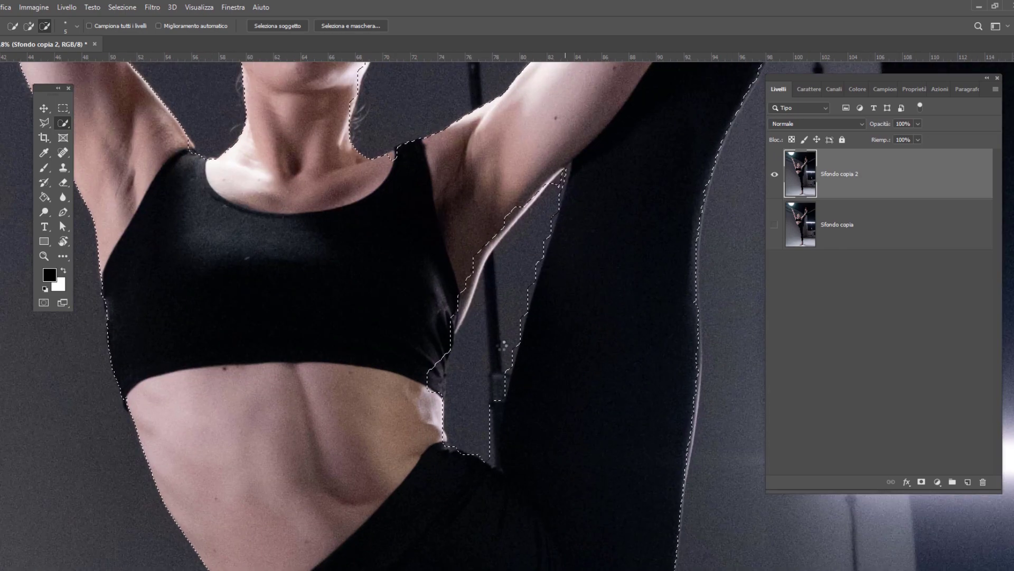
Tighten the selection edge along the side of the bra and the arm's underside.
{"action": "left_click_drag", "start_coordinate": [478, 269], "coordinate": [437, 376]}
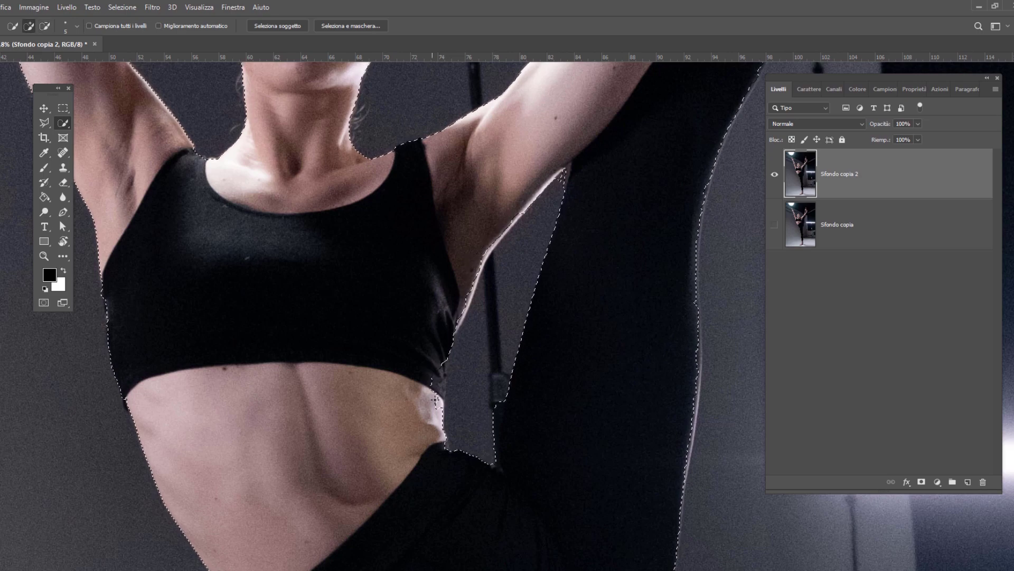
{"action": "left_click", "coordinate": [437, 376], "text": "alt"}
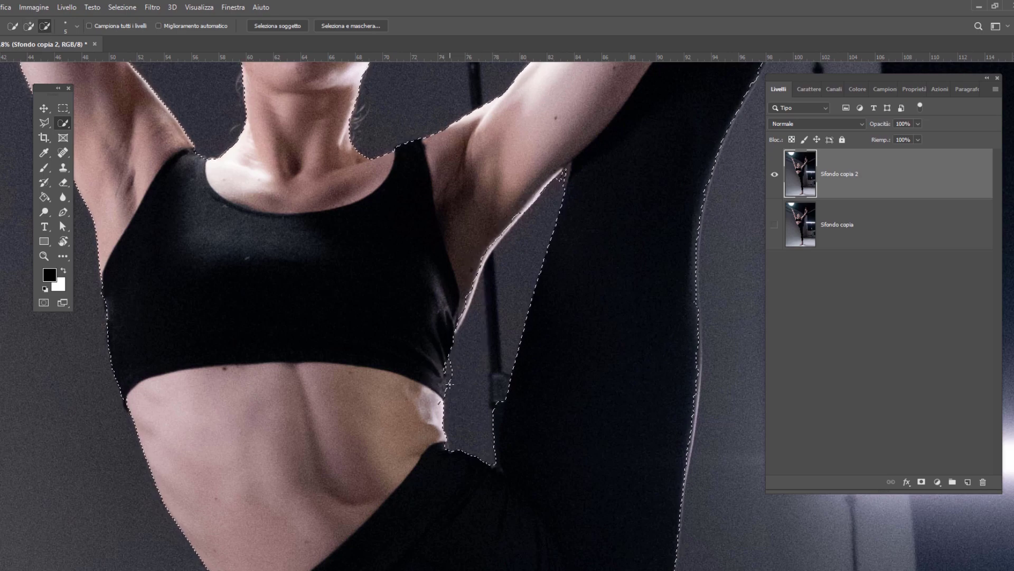
{"action": "scroll", "coordinate": [533, 253], "scroll_direction": "up", "scroll_amount": 1}
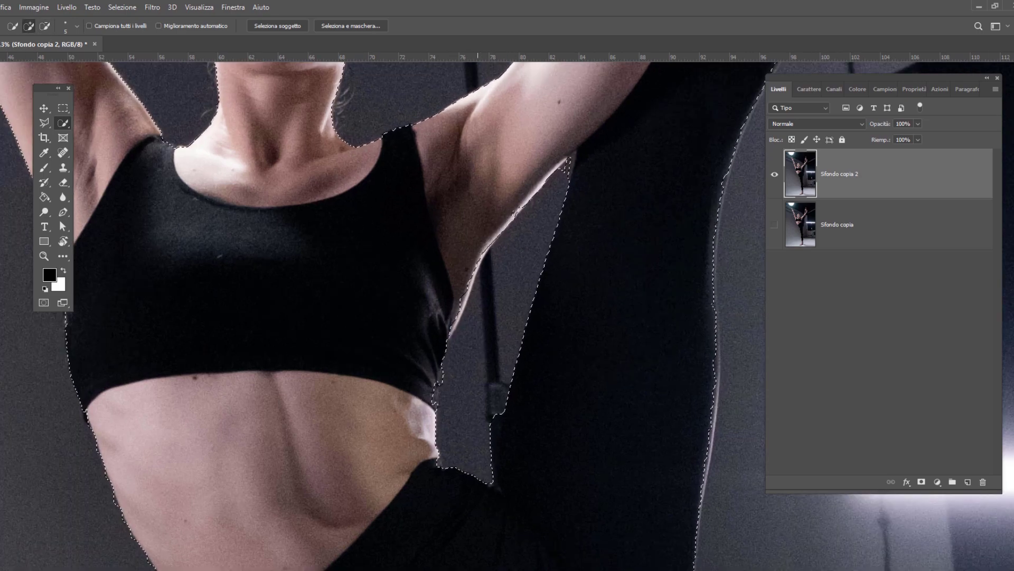
{"action": "left_click_drag", "start_coordinate": [461, 301], "coordinate": [456, 317]}
{"action": "left_click_drag", "start_coordinate": [570, 158], "coordinate": [475, 255]}
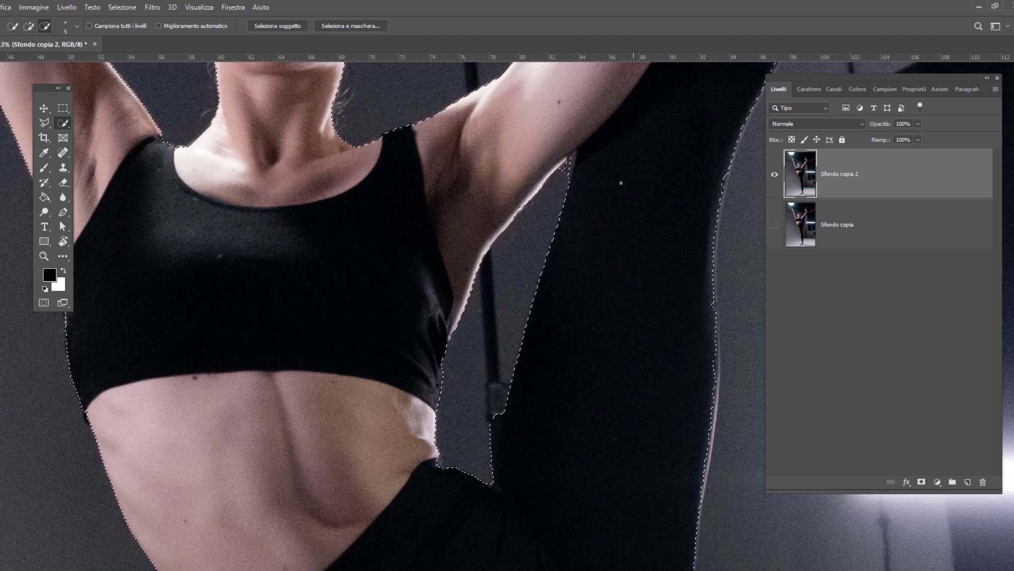
{"action": "left_click_drag", "start_coordinate": [574, 157], "coordinate": [522, 206]}
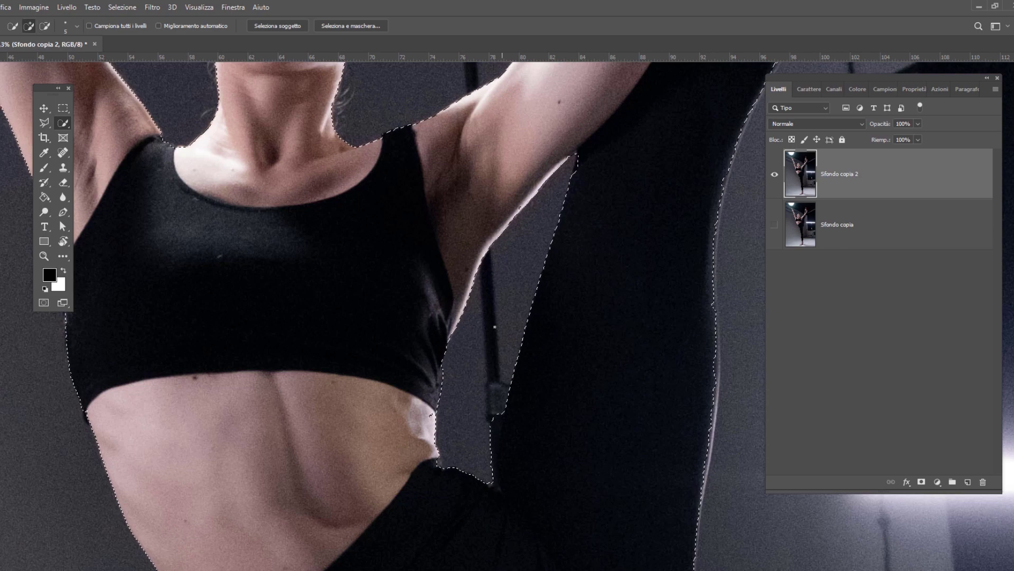
{"action": "scroll", "coordinate": [522, 206], "scroll_direction": "down", "scroll_amount": 5, "text": "alt"}
Exclude the floor shadow under the foot and add the gap between the toes.
{"action": "scroll", "coordinate": [552, 333], "scroll_direction": "up", "scroll_amount": 3, "text": "alt"}
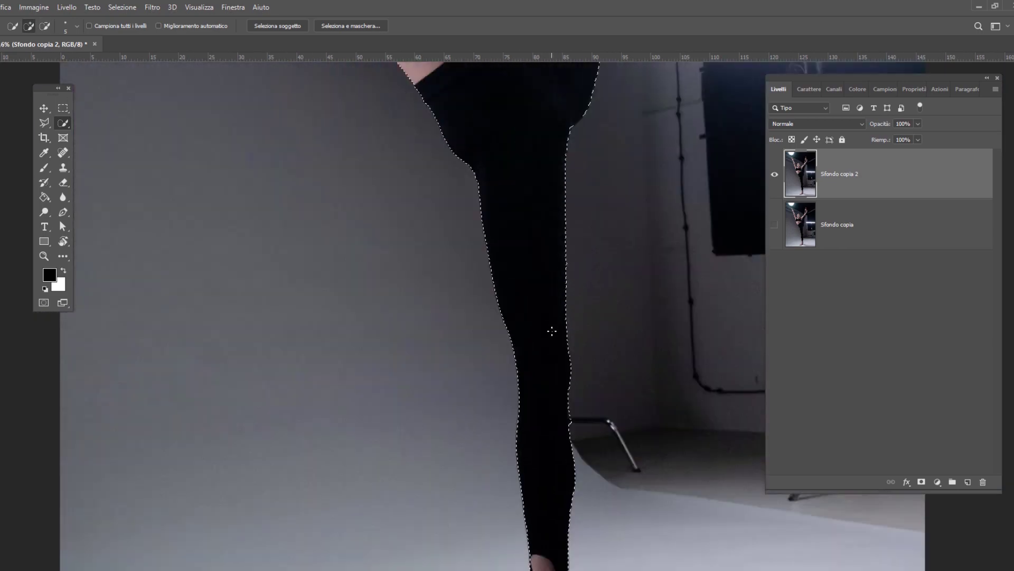
{"action": "scroll", "coordinate": [546, 427], "scroll_direction": "up", "scroll_amount": 3, "text": "alt"}
{"action": "scroll", "coordinate": [547, 427], "scroll_direction": "up", "scroll_amount": 3, "text": "alt"}
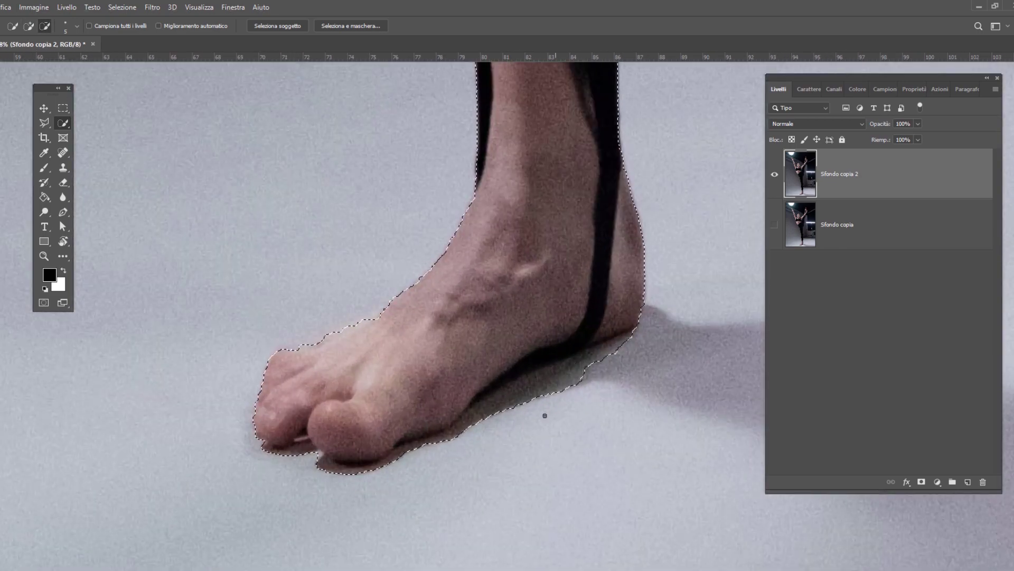
{"action": "mouse_move", "coordinate": [462, 386]}
{"action": "left_mouse_down"}
{"action": "mouse_move", "coordinate": [625, 339]}
{"action": "mouse_move", "coordinate": [380, 470]}
{"action": "mouse_move", "coordinate": [272, 427]}
{"action": "left_mouse_up"}
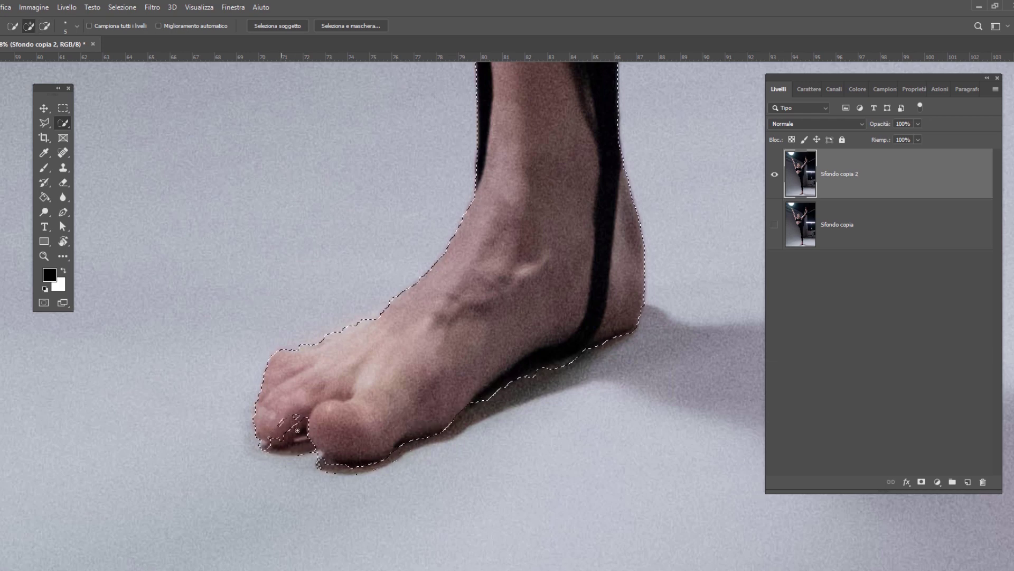
{"action": "left_click_drag", "start_coordinate": [273, 427], "coordinate": [300, 455]}
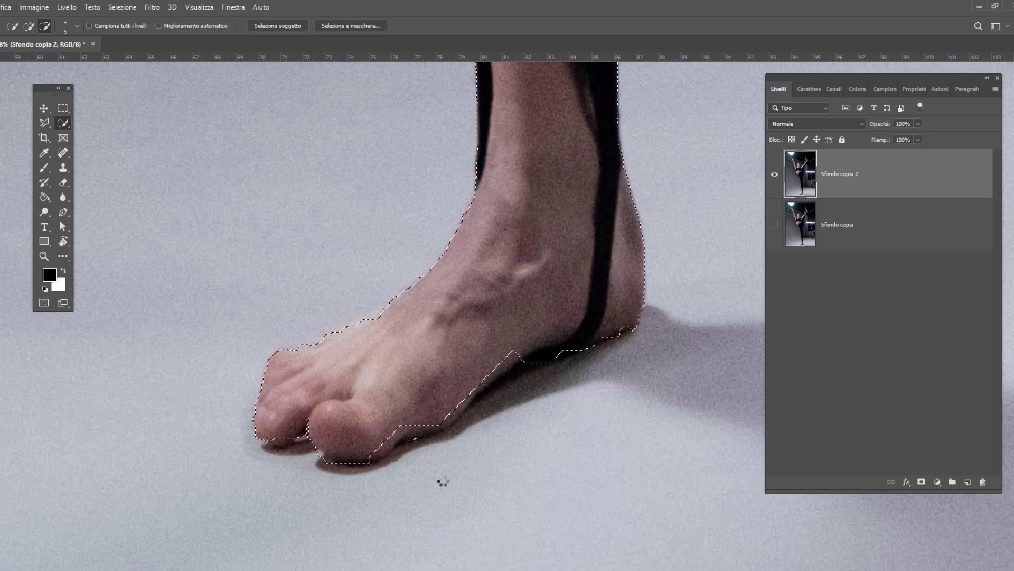
{"action": "scroll", "coordinate": [365, 521], "scroll_direction": "down", "scroll_amount": 2}
{"action": "scroll", "coordinate": [365, 521], "scroll_direction": "down", "scroll_amount": 5}
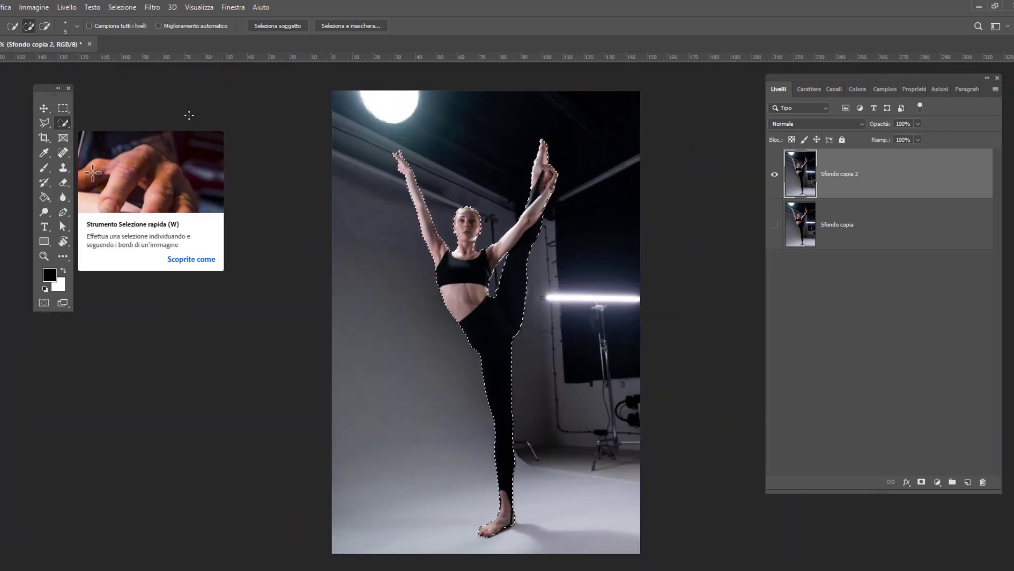
In Select and Mask, set View to Marching Ants and the smart Radius to 1 px.
{"action": "left_click", "coordinate": [357, 28]}
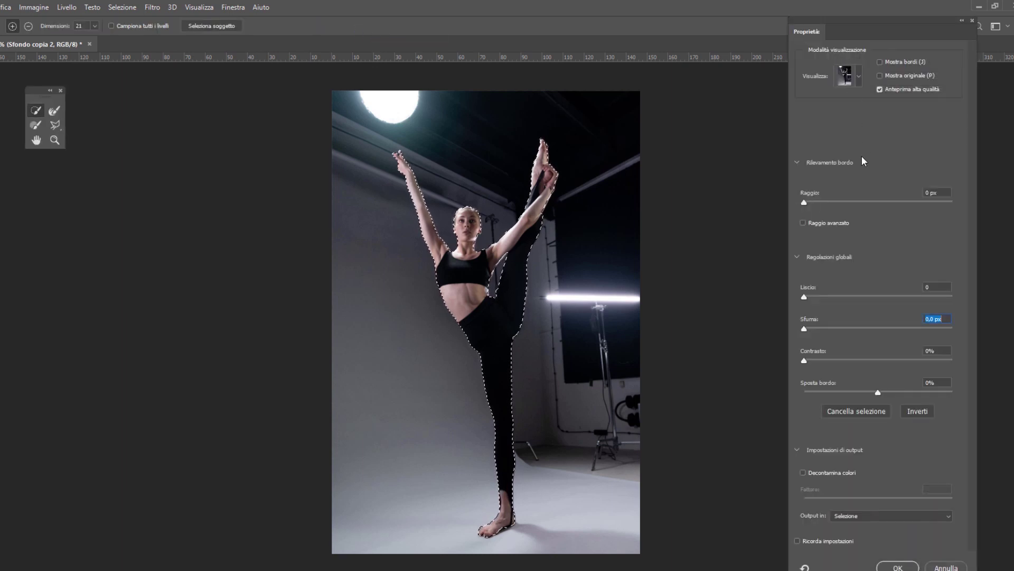
{"action": "left_click", "coordinate": [850, 81]}
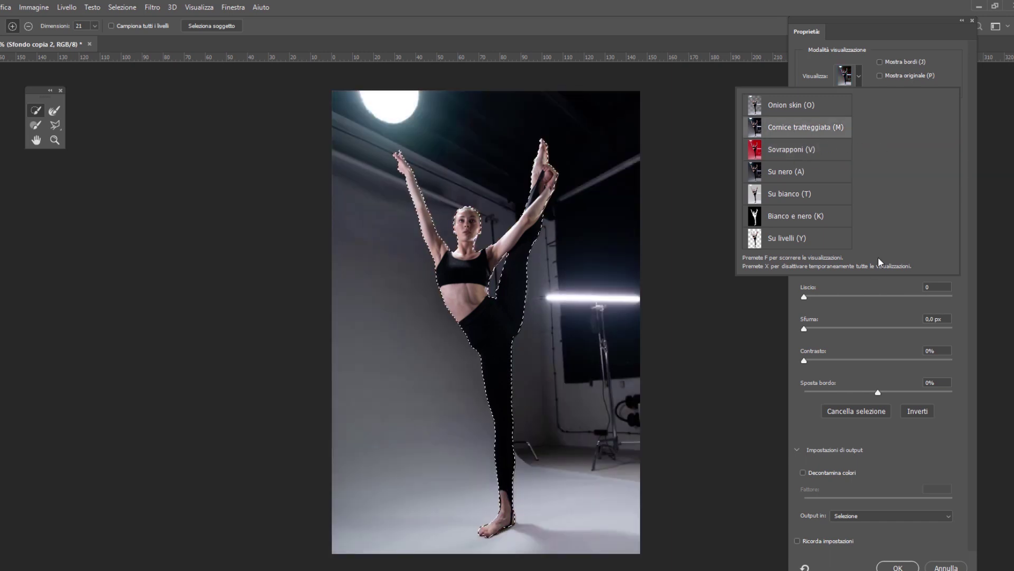
{"action": "left_click", "coordinate": [817, 324]}
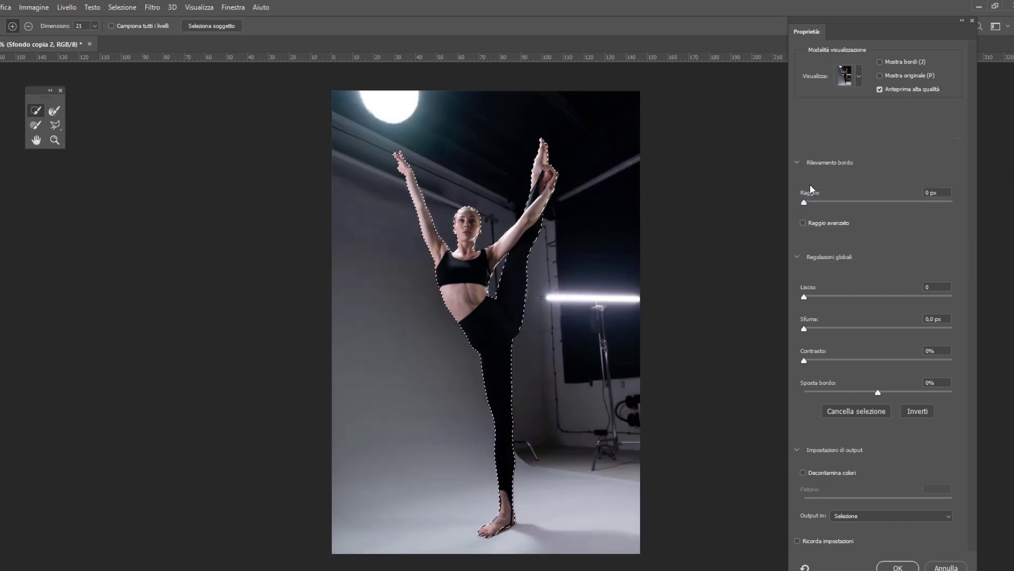
{"action": "left_click", "coordinate": [812, 201]}
Set Feather 0.5 px, Contrast 6%, Shift Edge +1% and enable Decontaminate Colors.
{"action": "left_click", "coordinate": [808, 327]}
{"action": "left_click", "coordinate": [813, 360]}
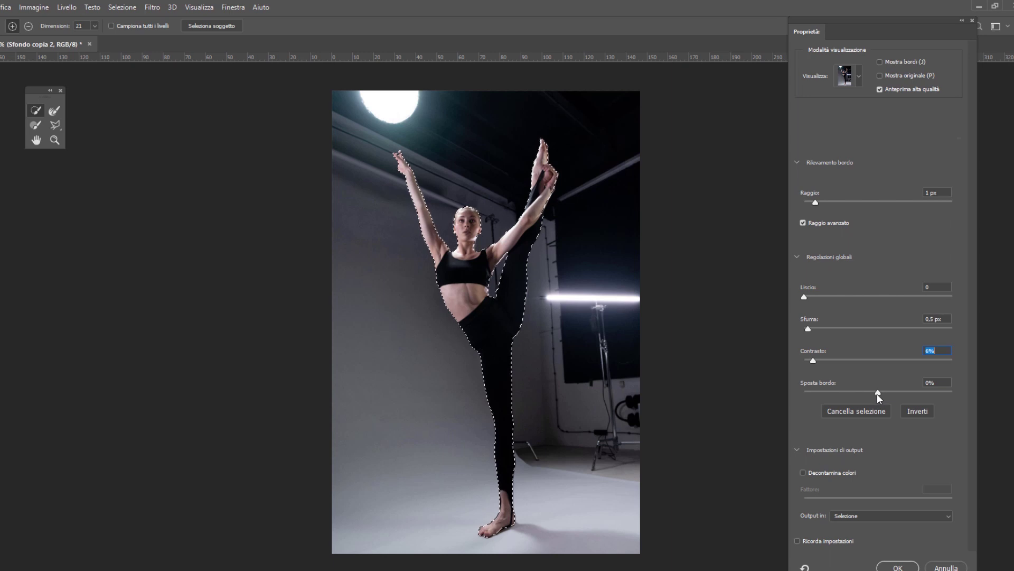
{"action": "left_click_drag", "start_coordinate": [877, 391], "coordinate": [878, 392]}
{"action": "left_click", "coordinate": [836, 473]}
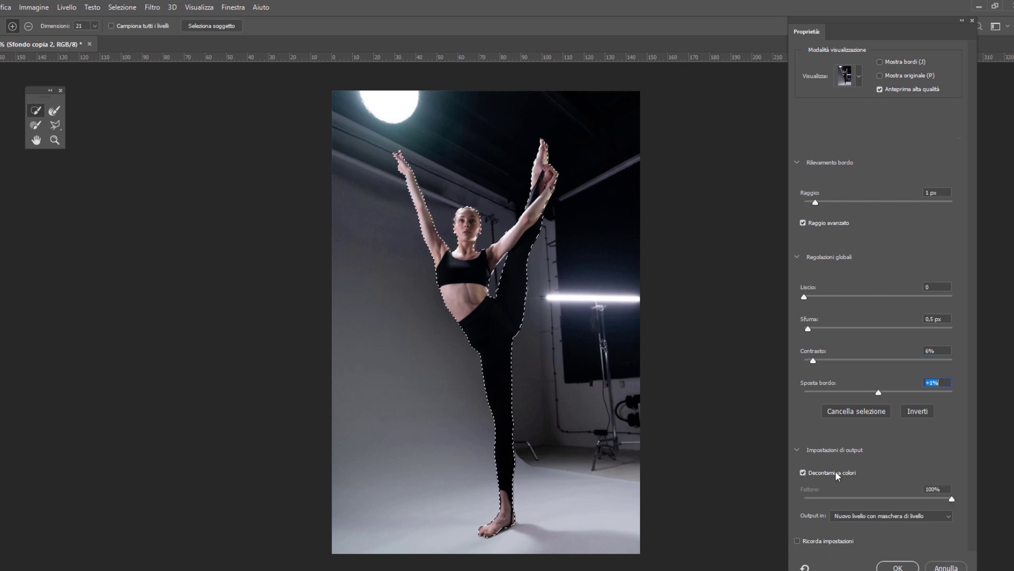
Output the refined dancer selection to a new layer with layer mask.
{"action": "left_click", "coordinate": [870, 516]}
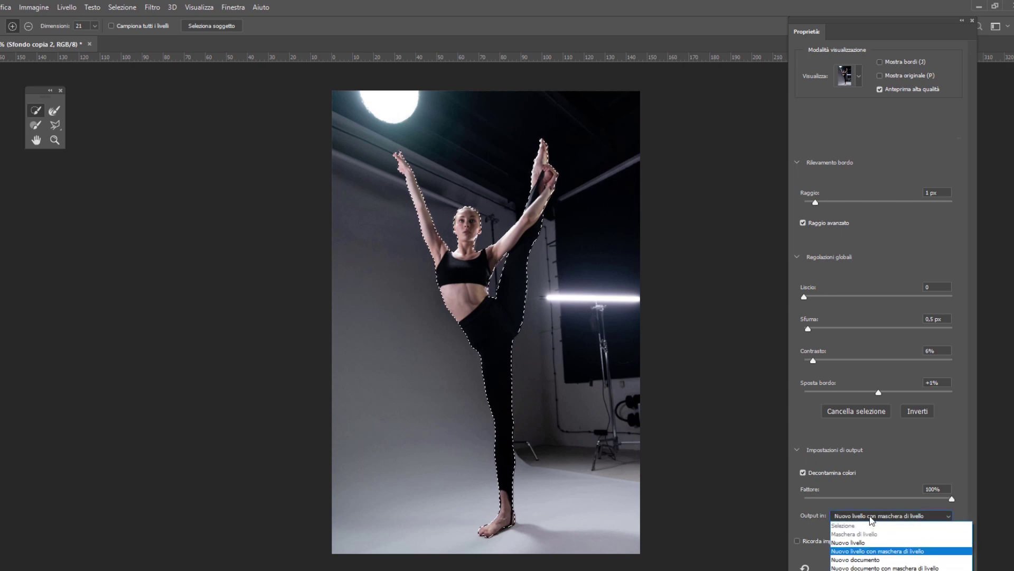
{"action": "left_click", "coordinate": [873, 552]}
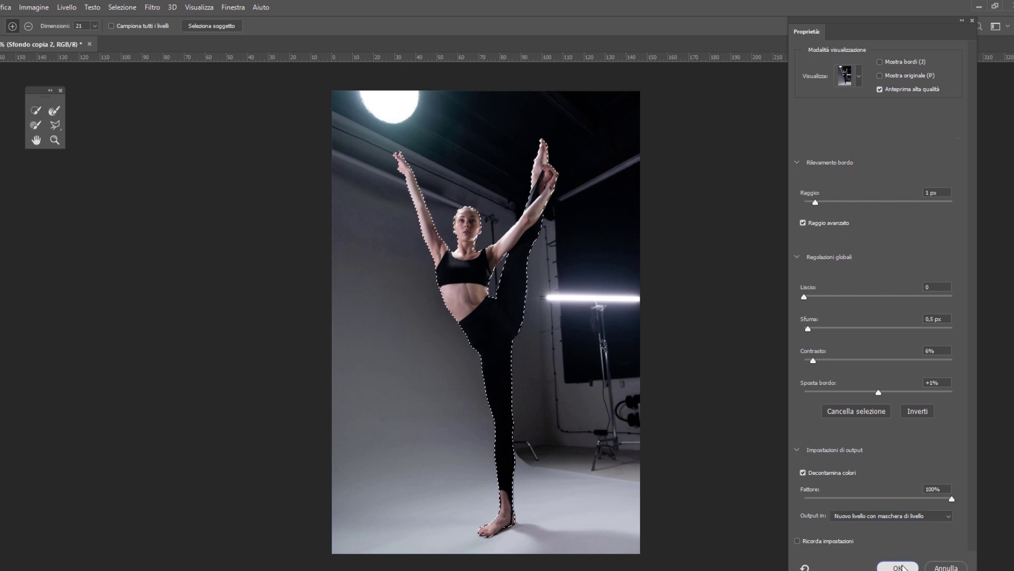
{"action": "left_click", "coordinate": [901, 563]}
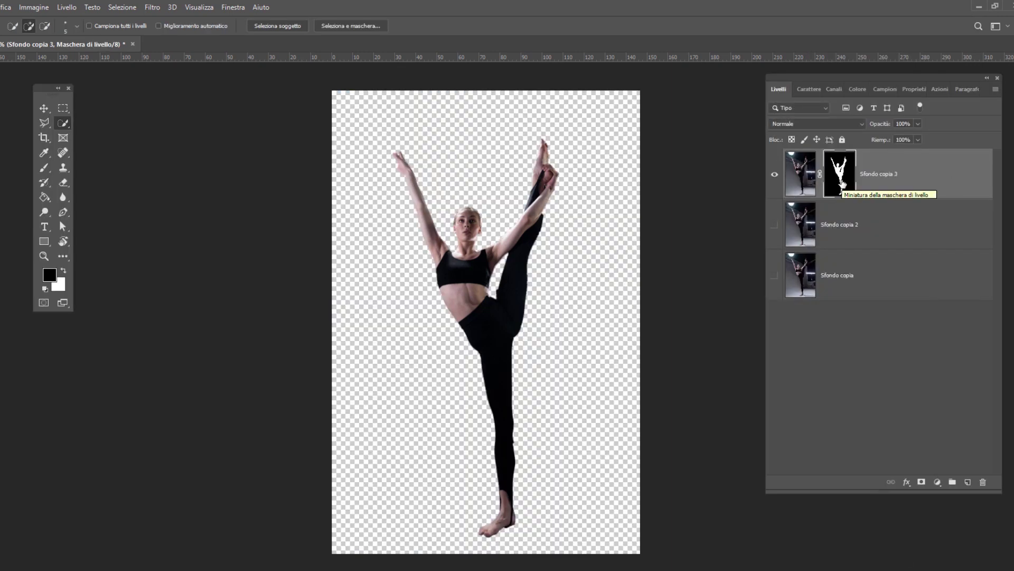
Make Sfondo copia 2 active and bring up the fill and adjustment layer list.
{"action": "left_click", "coordinate": [855, 230]}
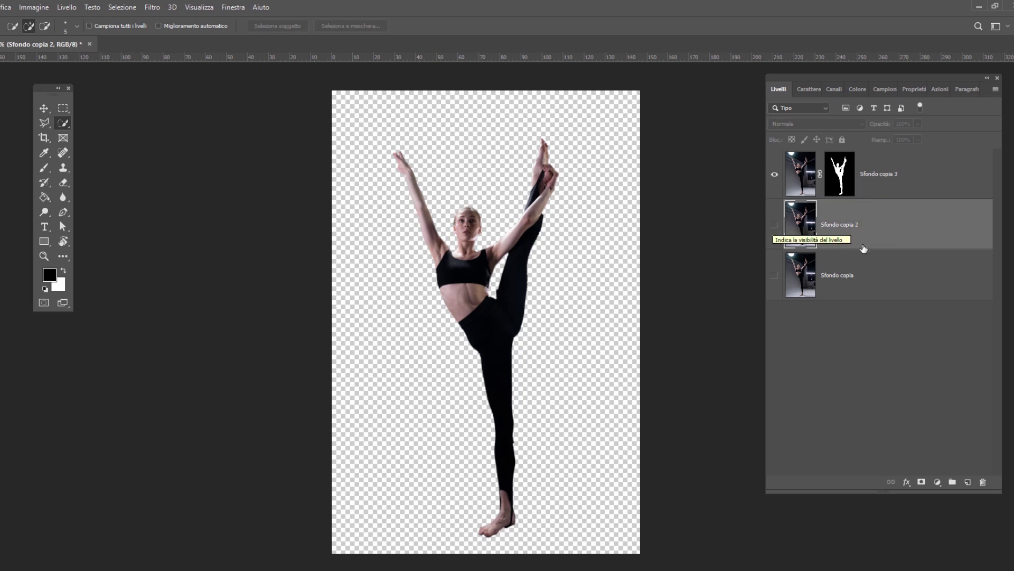
{"action": "left_click", "coordinate": [938, 482]}
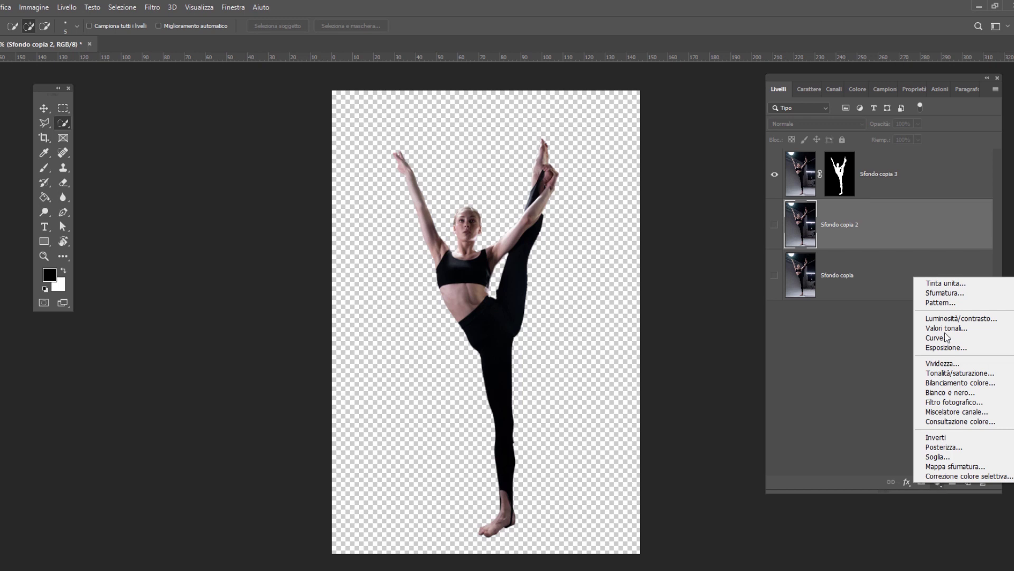
Add a light gray #b2b5b4 Solid Color fill layer beneath the dancer.
{"action": "left_click", "coordinate": [954, 283]}
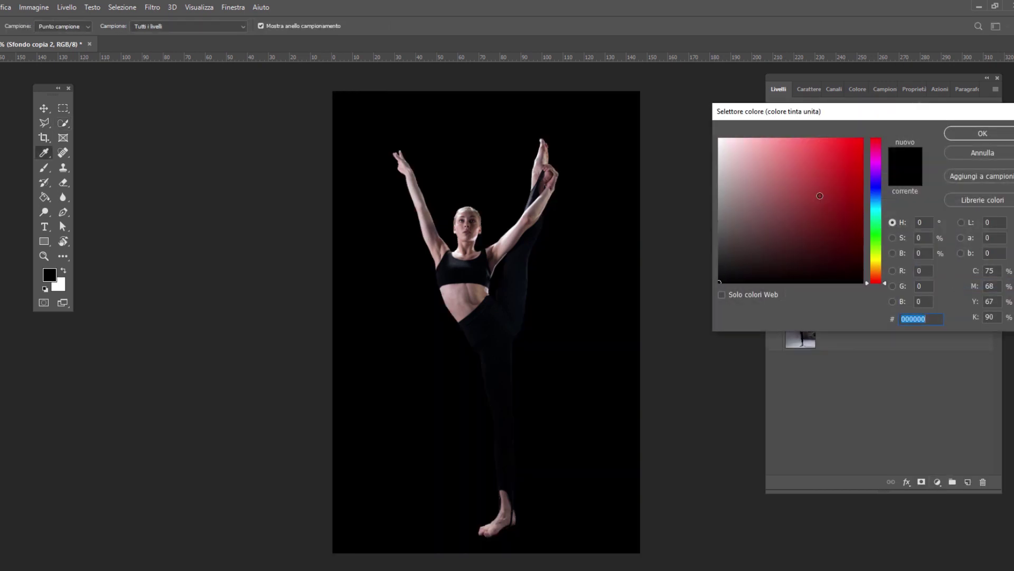
{"action": "left_click", "coordinate": [820, 182]}
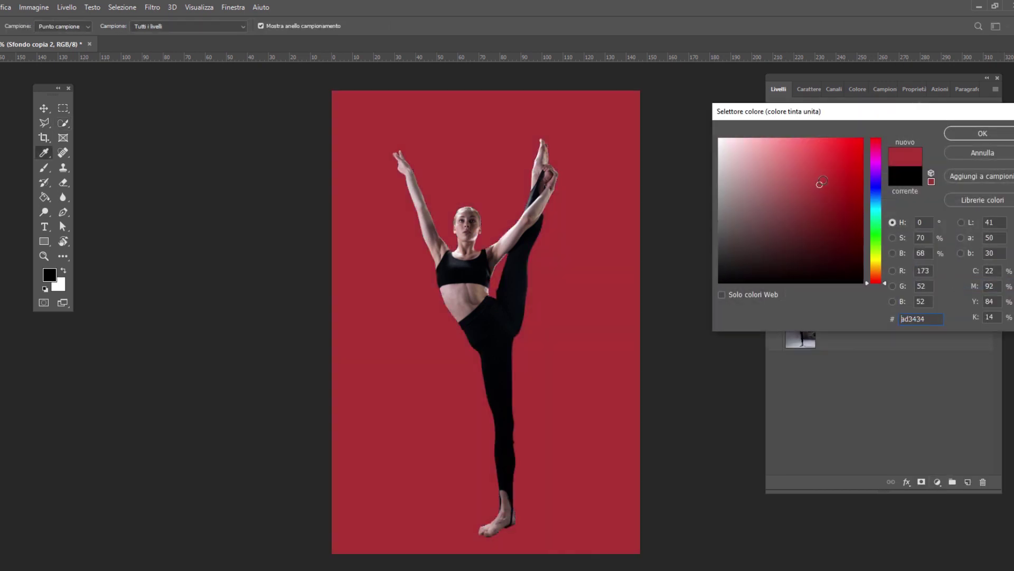
{"action": "left_click", "coordinate": [875, 215]}
{"action": "type", "text": "b2b5b4"}
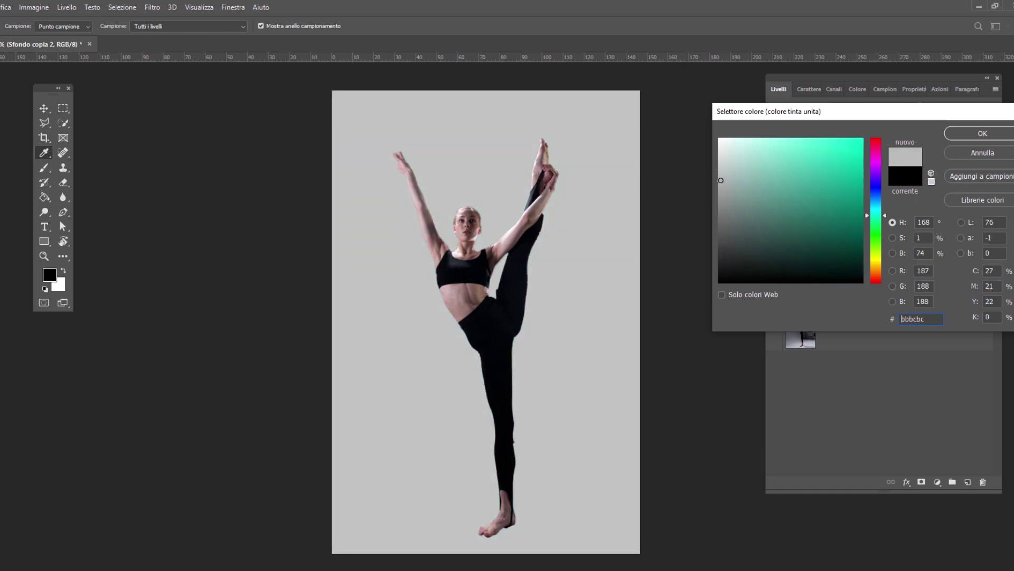
{"action": "left_click", "coordinate": [968, 134]}
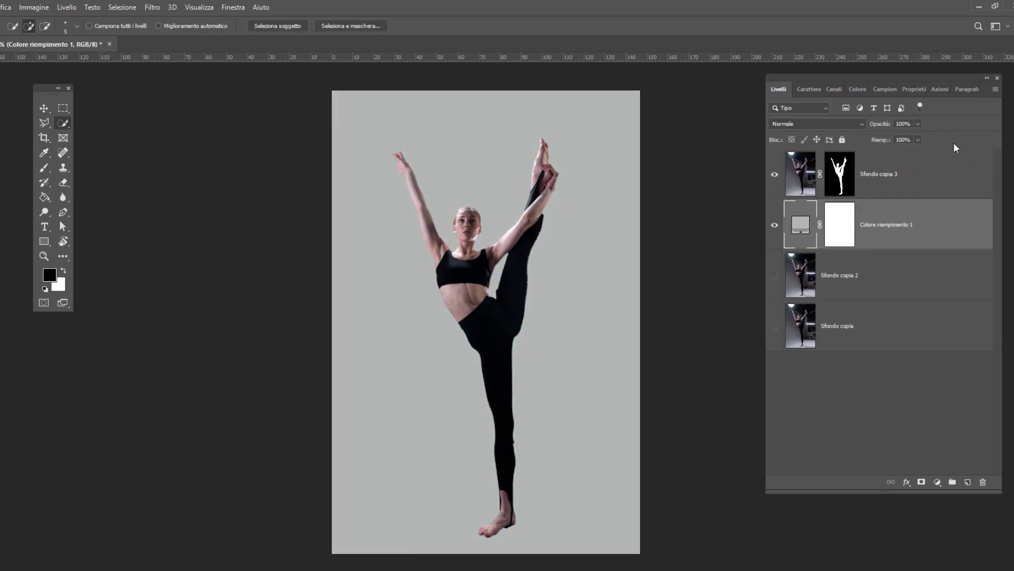
{"action": "left_click", "coordinate": [893, 180]}
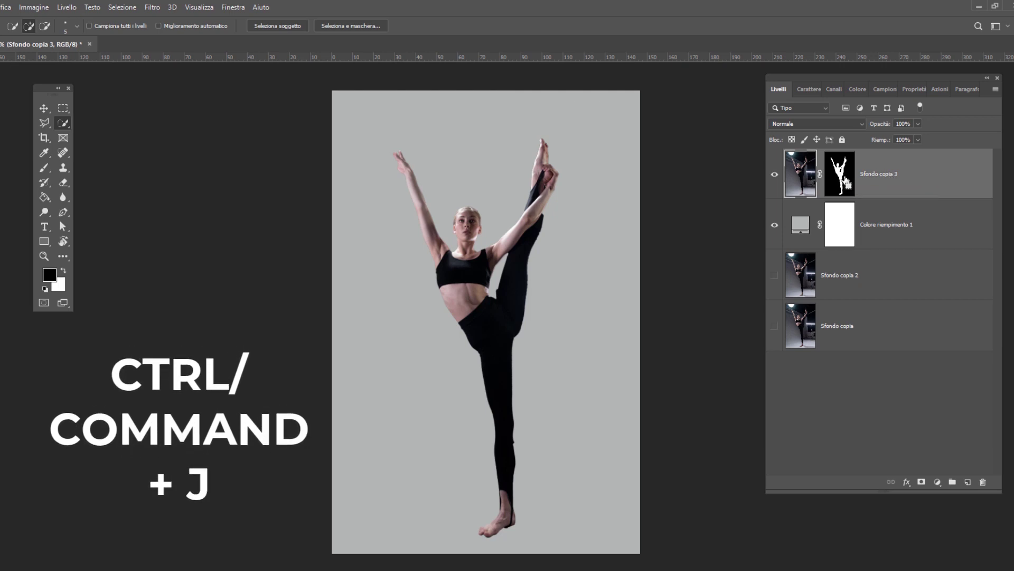
Duplicate the masked dancer layer as Sfondo copia 3 and delete its layer mask.
{"action": "key", "text": "ctrl+j"}
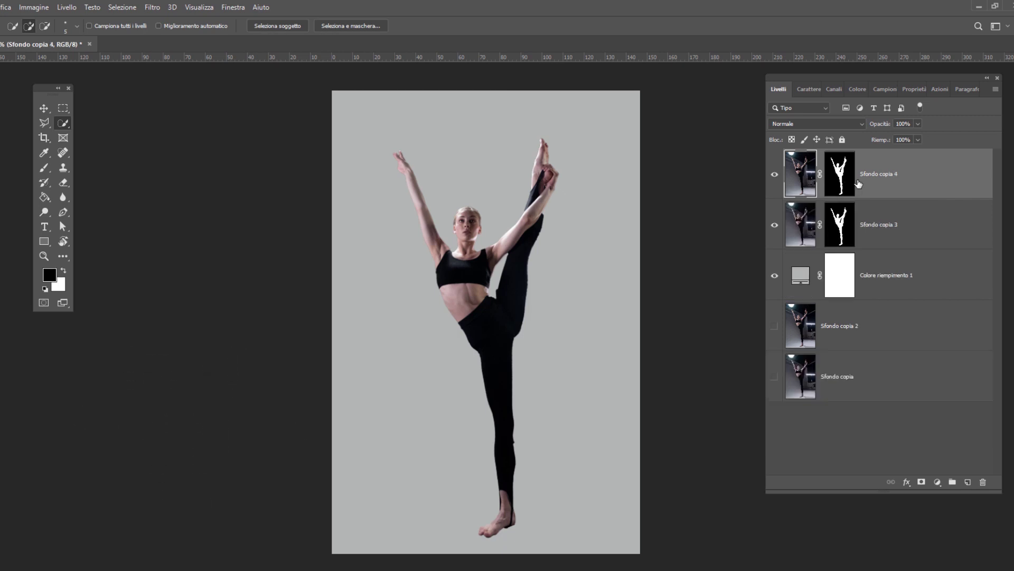
{"action": "left_click", "coordinate": [911, 229]}
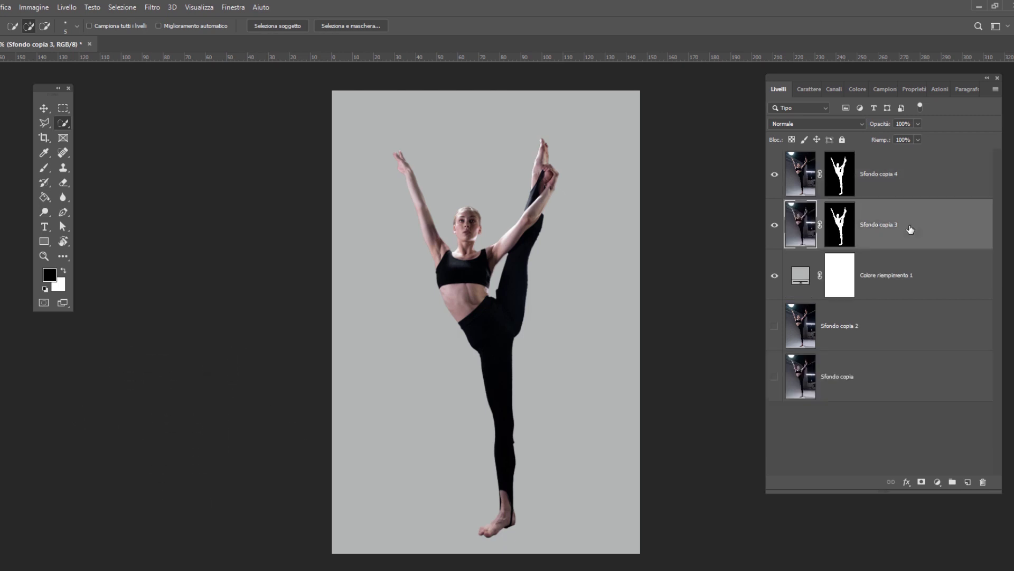
{"action": "left_click", "coordinate": [841, 224]}
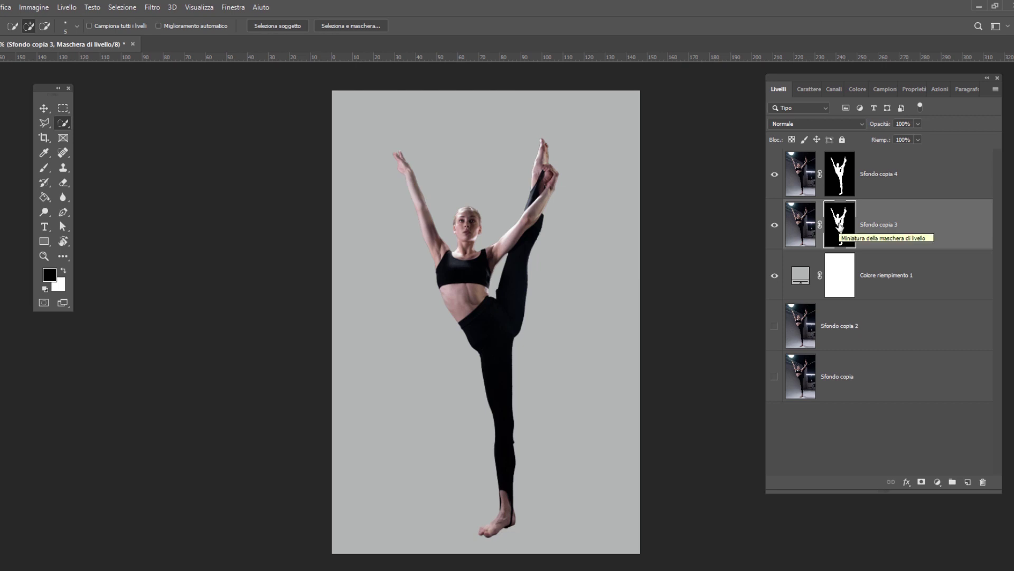
{"action": "right_click", "coordinate": [840, 224]}
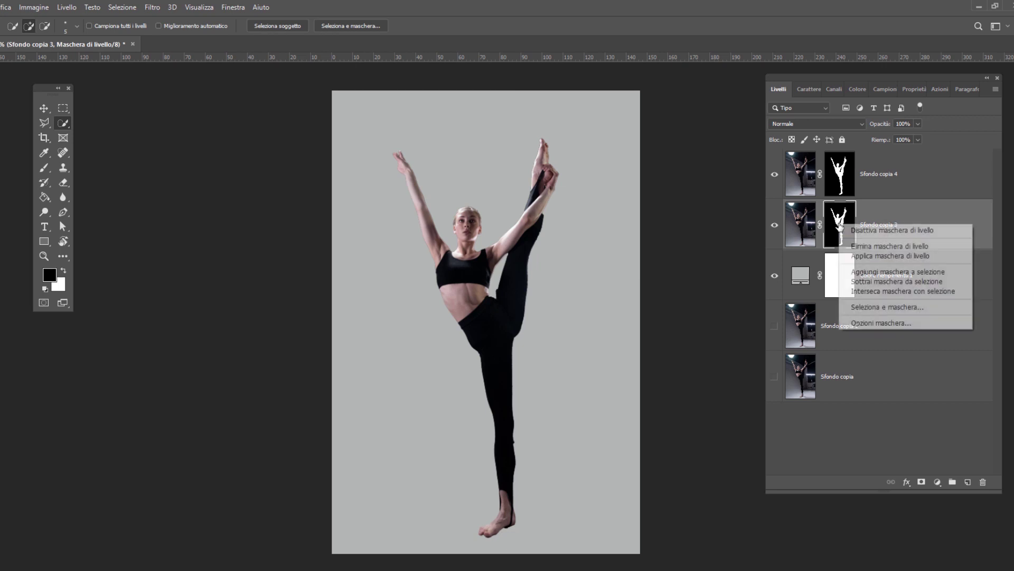
{"action": "left_click", "coordinate": [867, 246]}
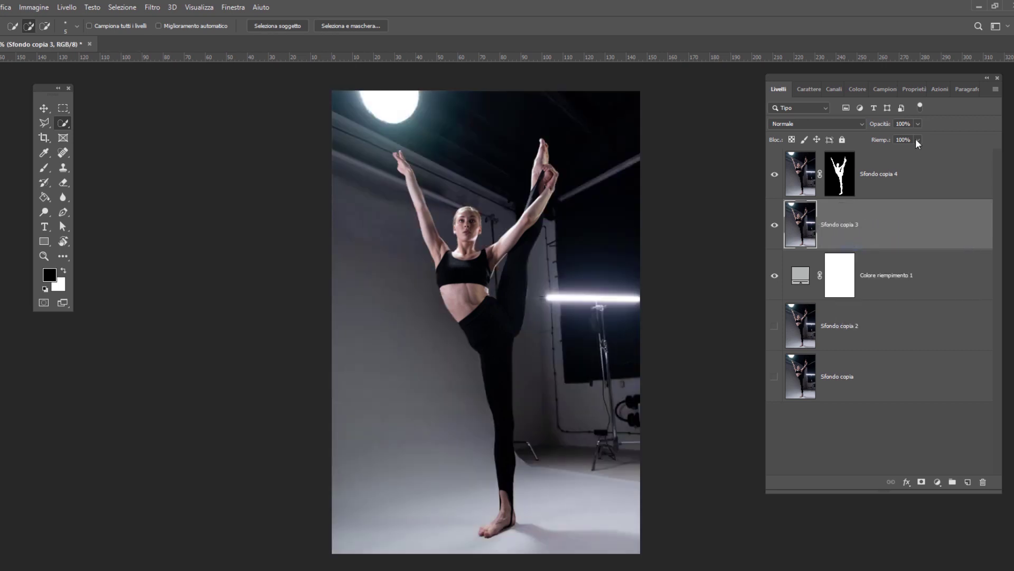
Lower Sfondo copia 3's fill to 47% and give it a blank layer mask.
{"action": "left_click", "coordinate": [918, 141]}
{"action": "left_click_drag", "start_coordinate": [917, 151], "coordinate": [891, 153]}
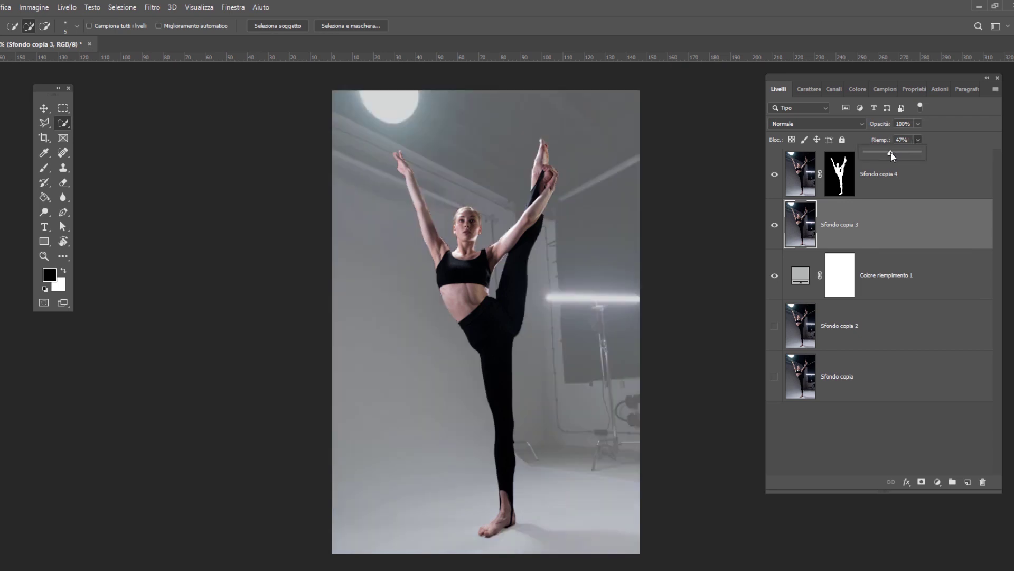
{"action": "left_click_drag", "start_coordinate": [892, 155], "coordinate": [893, 155]}
{"action": "left_click", "coordinate": [923, 483]}
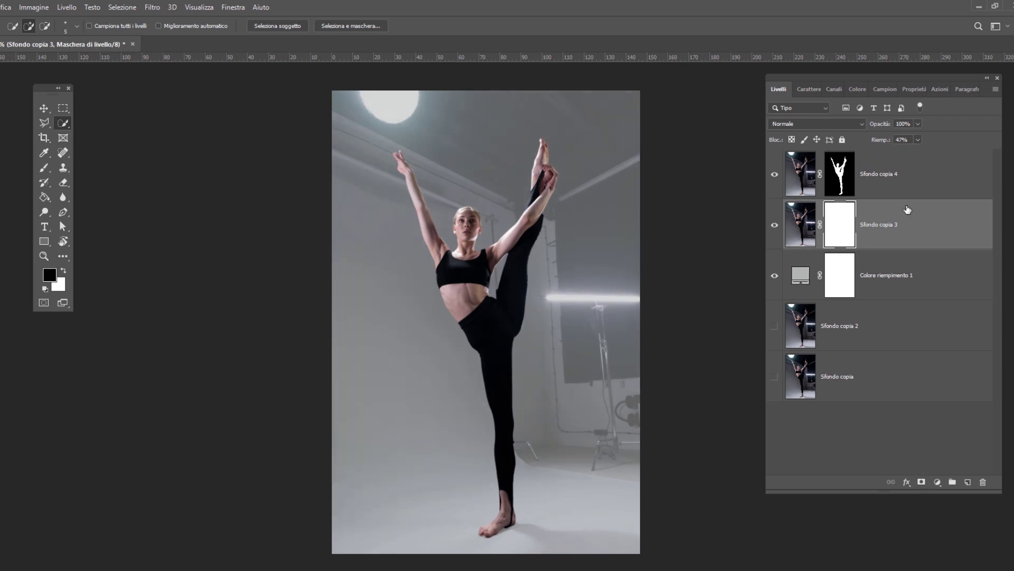
{"action": "left_click", "coordinate": [44, 167]}
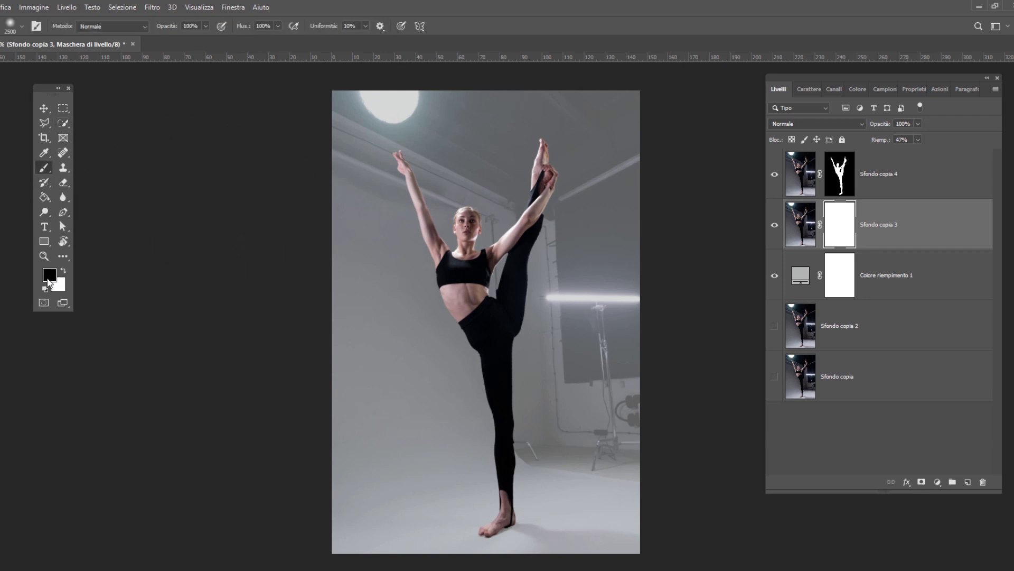
With a 2500 px, 0% hardness soft round brush, paint black on the mask over the upper background.
{"action": "right_click", "coordinate": [555, 246]}
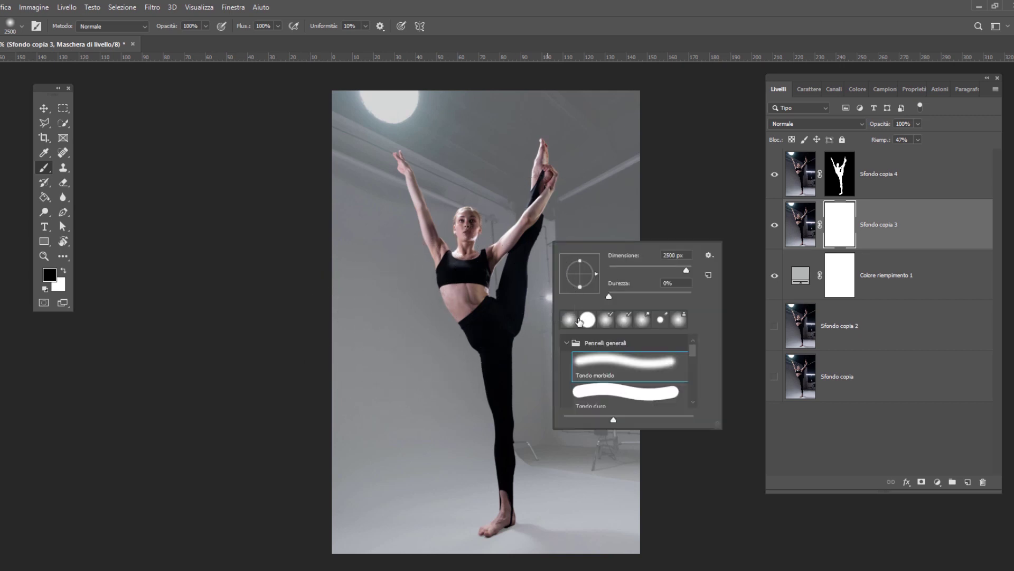
{"action": "left_click", "coordinate": [610, 363]}
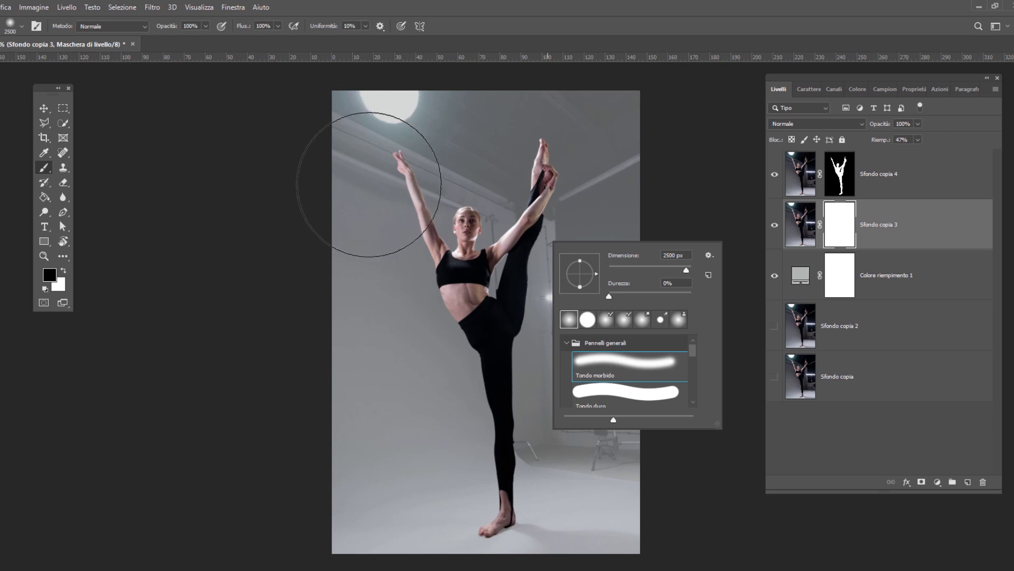
{"action": "left_click", "coordinate": [340, 138]}
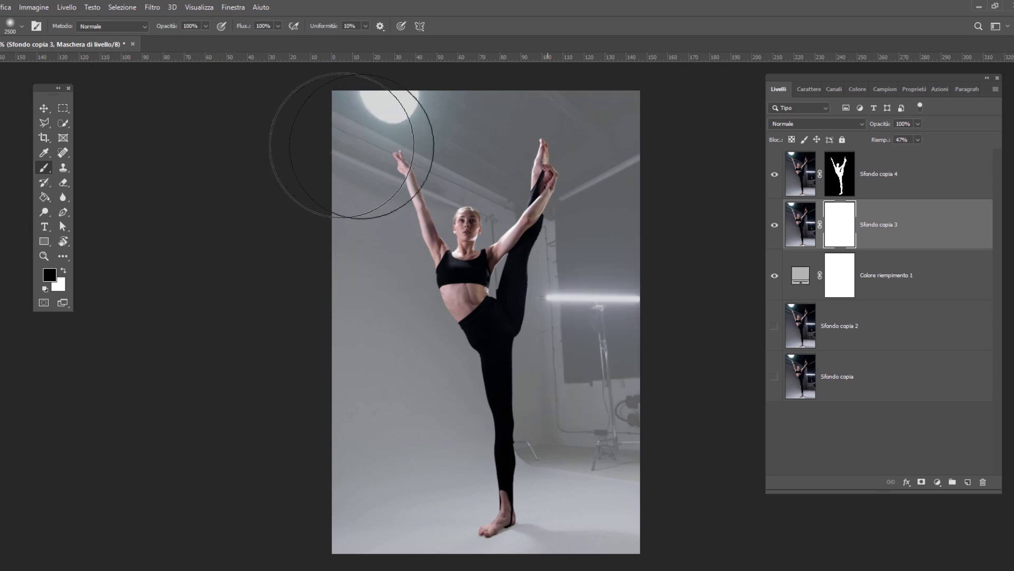
{"action": "mouse_move", "coordinate": [340, 137]}
{"action": "left_mouse_down"}
{"action": "mouse_move", "coordinate": [572, 139]}
{"action": "mouse_move", "coordinate": [561, 383]}
{"action": "mouse_move", "coordinate": [322, 116]}
{"action": "mouse_move", "coordinate": [634, 177]}
{"action": "mouse_move", "coordinate": [412, 259]}
{"action": "mouse_move", "coordinate": [359, 449]}
{"action": "mouse_move", "coordinate": [322, 496]}
{"action": "mouse_move", "coordinate": [396, 430]}
{"action": "mouse_move", "coordinate": [408, 390]}
{"action": "mouse_move", "coordinate": [679, 396]}
{"action": "mouse_move", "coordinate": [493, 411]}
{"action": "mouse_move", "coordinate": [340, 498]}
{"action": "mouse_move", "coordinate": [412, 423]}
{"action": "mouse_move", "coordinate": [720, 396]}
{"action": "mouse_move", "coordinate": [597, 369]}
{"action": "mouse_move", "coordinate": [581, 476]}
{"action": "mouse_move", "coordinate": [521, 482]}
{"action": "mouse_move", "coordinate": [600, 516]}
{"action": "mouse_move", "coordinate": [667, 304]}
{"action": "left_mouse_up"}
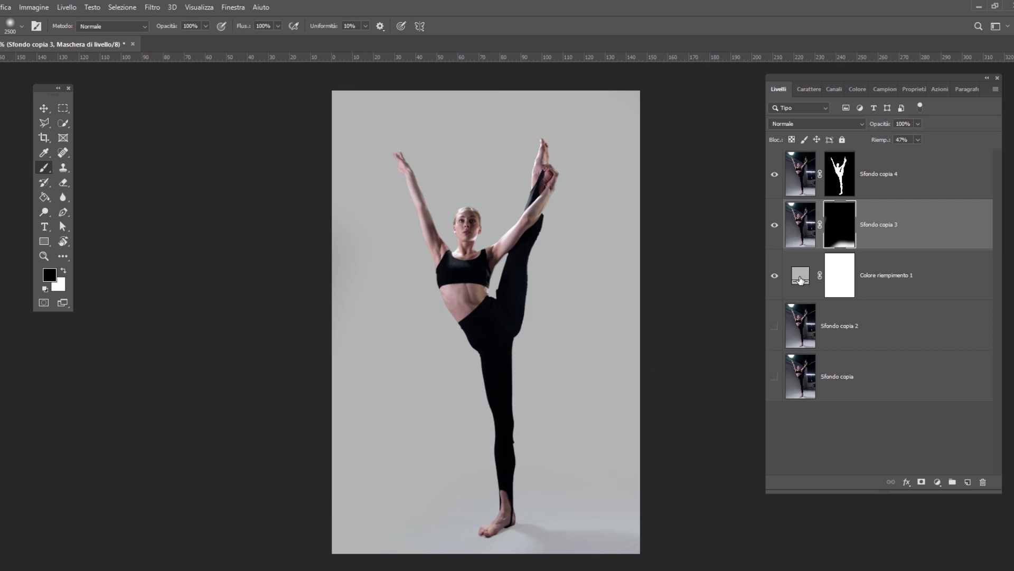
{"action": "double_click", "coordinate": [800, 280]}
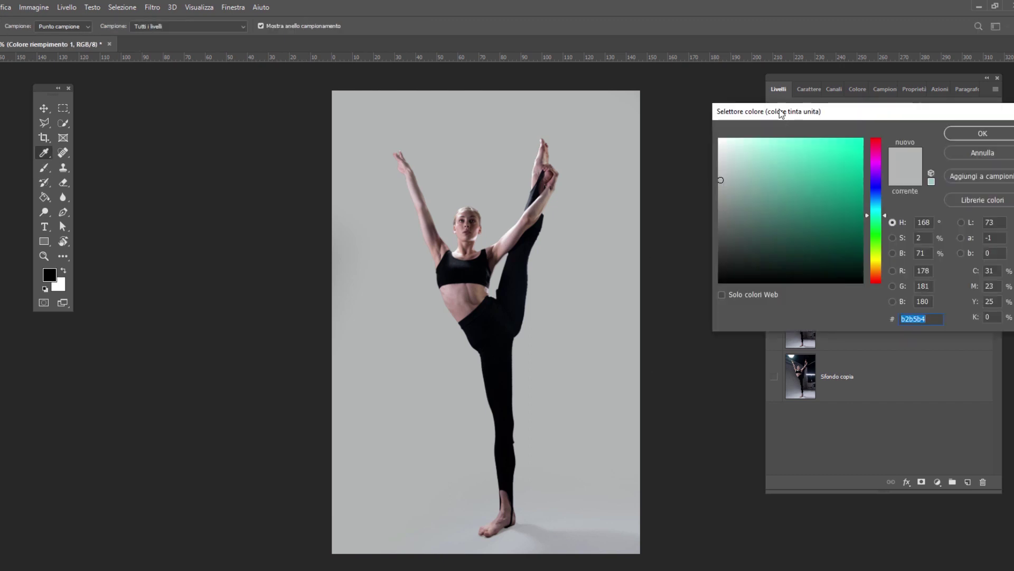
{"action": "left_click", "coordinate": [828, 187]}
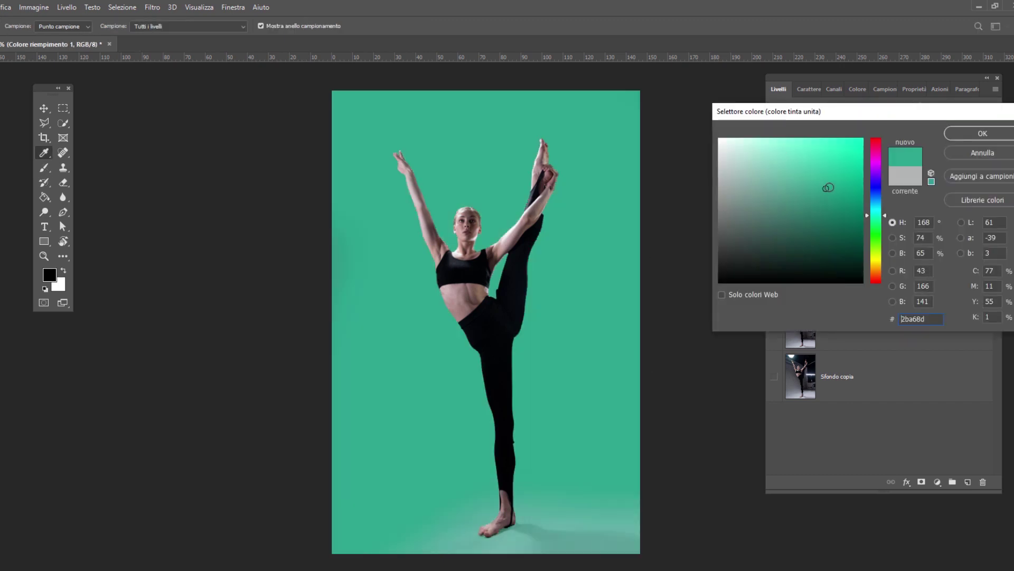
{"action": "left_click", "coordinate": [836, 165]}
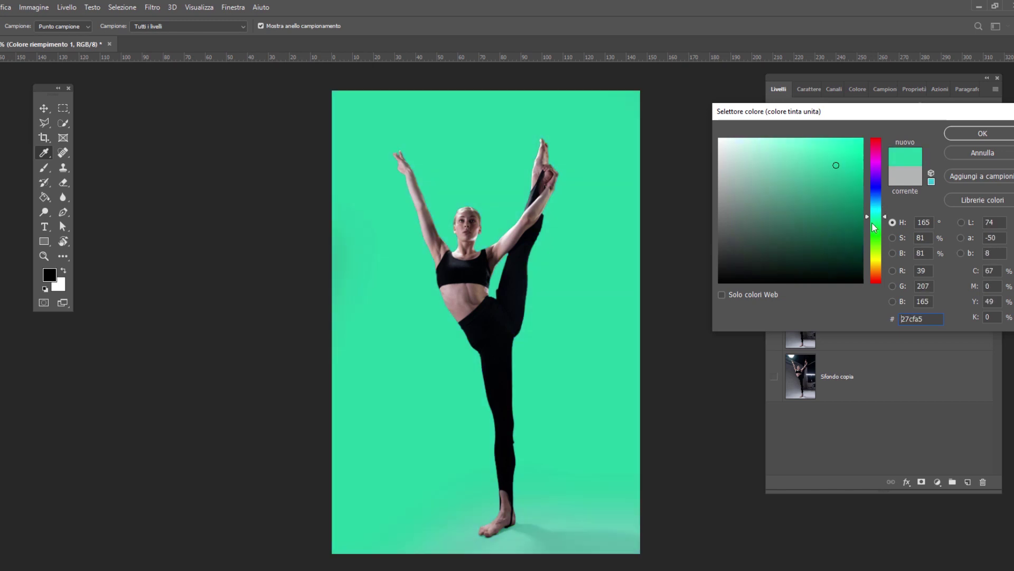
{"action": "mouse_move", "coordinate": [876, 243]}
{"action": "left_mouse_down"}
{"action": "mouse_move", "coordinate": [878, 255]}
{"action": "mouse_move", "coordinate": [876, 177]}
{"action": "left_mouse_up"}
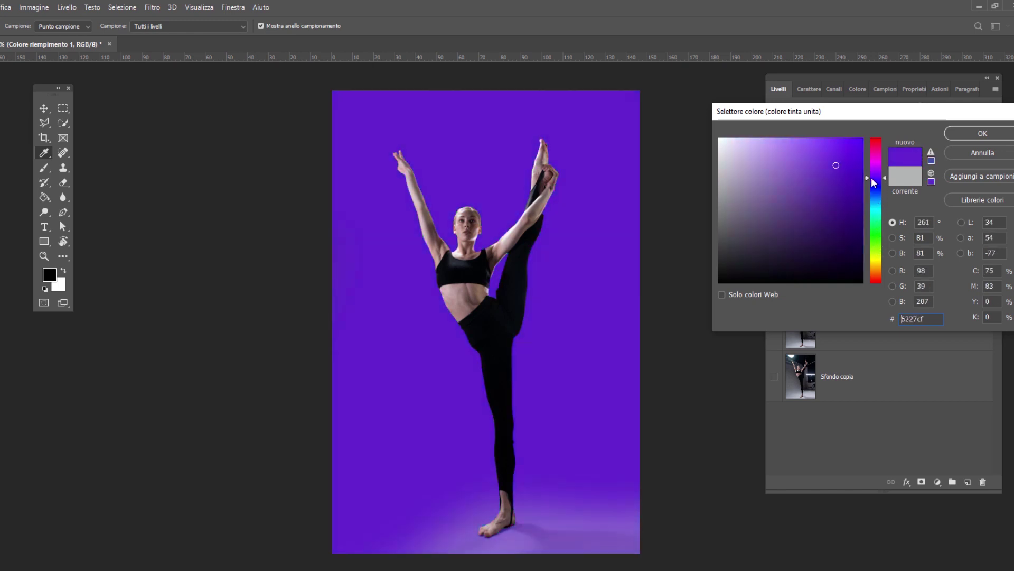
{"action": "mouse_move", "coordinate": [837, 206]}
{"action": "left_mouse_down"}
{"action": "mouse_move", "coordinate": [825, 161]}
{"action": "mouse_move", "coordinate": [876, 209]}
{"action": "left_mouse_up"}
{"action": "left_click", "coordinate": [828, 181]}
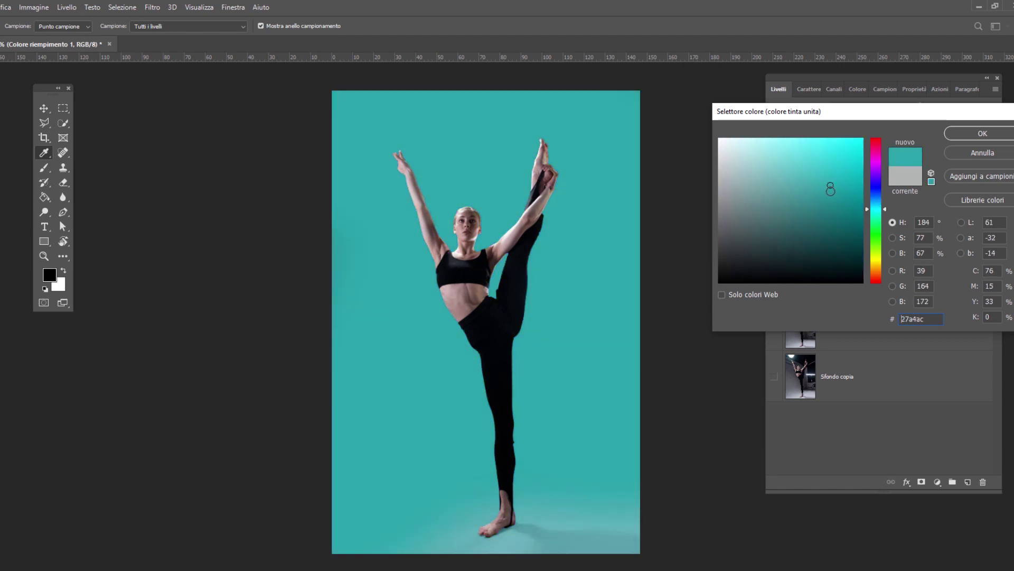
{"action": "mouse_move", "coordinate": [829, 186]}
{"action": "left_mouse_down"}
{"action": "mouse_move", "coordinate": [762, 209]}
{"action": "mouse_move", "coordinate": [742, 163]}
{"action": "mouse_move", "coordinate": [803, 170]}
{"action": "mouse_move", "coordinate": [724, 159]}
{"action": "left_mouse_up"}
{"action": "key", "text": "Return"}
{"action": "left_click", "coordinate": [839, 236]}
{"action": "key", "text": "b"}
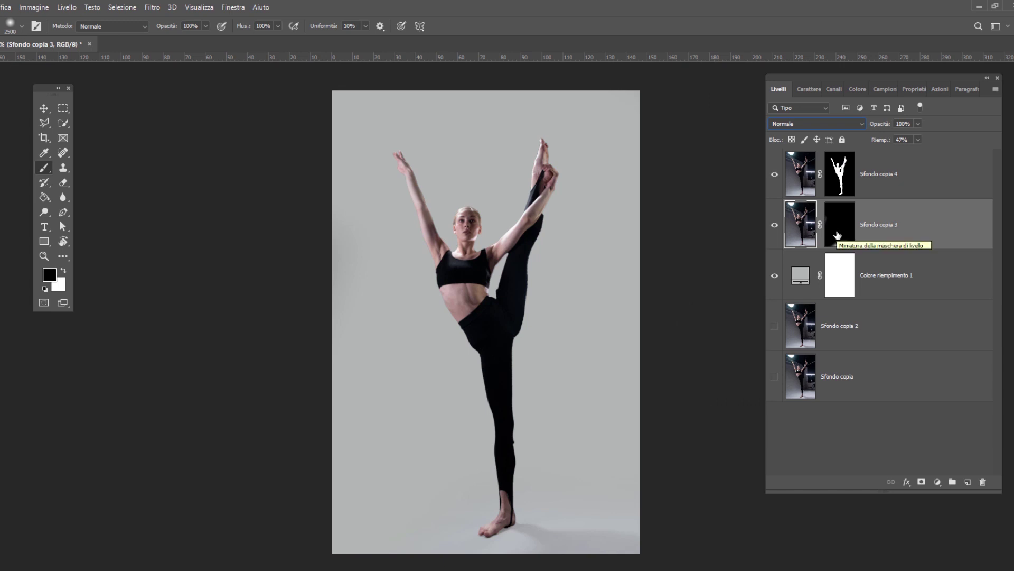
Switch the Sfondo copia 3 shadow layer's blend mode to Moltiplica (Multiply).
{"action": "left_click", "coordinate": [801, 125]}
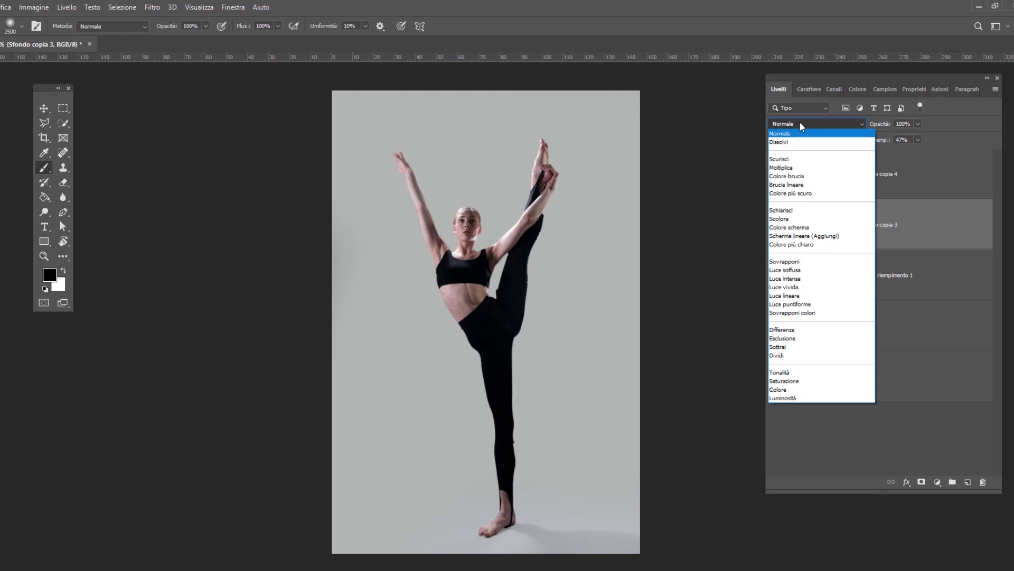
{"action": "left_click", "coordinate": [812, 168]}
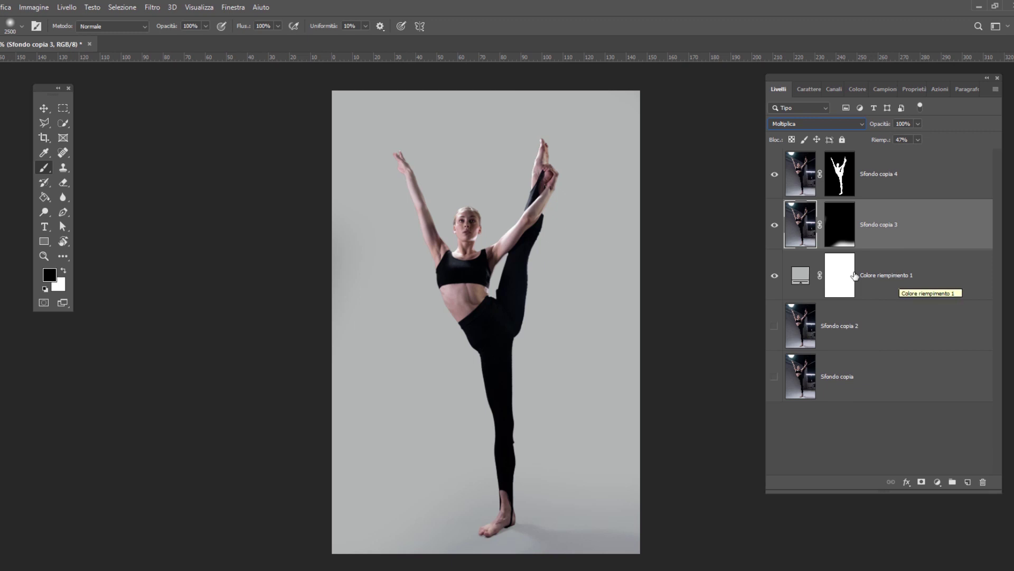
{"action": "double_click", "coordinate": [802, 278]}
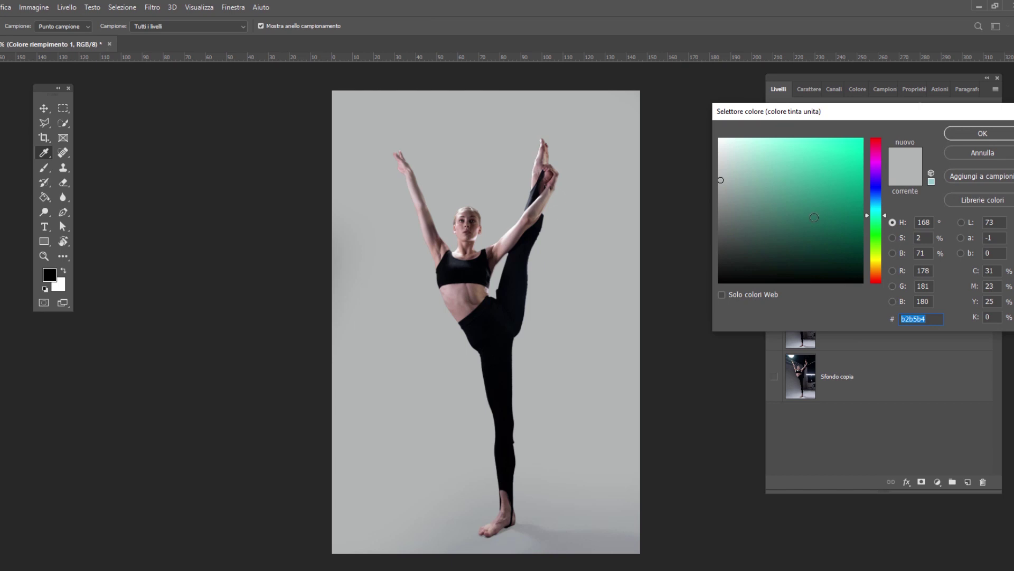
{"action": "left_click", "coordinate": [819, 183]}
{"action": "type", "text": "433ea8"}
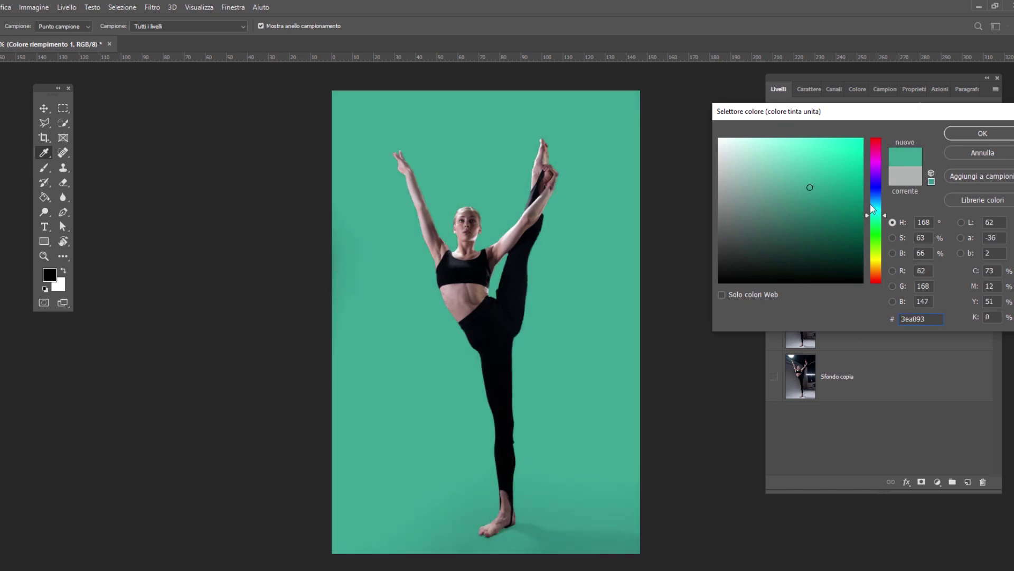
{"action": "left_click_drag", "start_coordinate": [845, 168], "coordinate": [797, 171]}
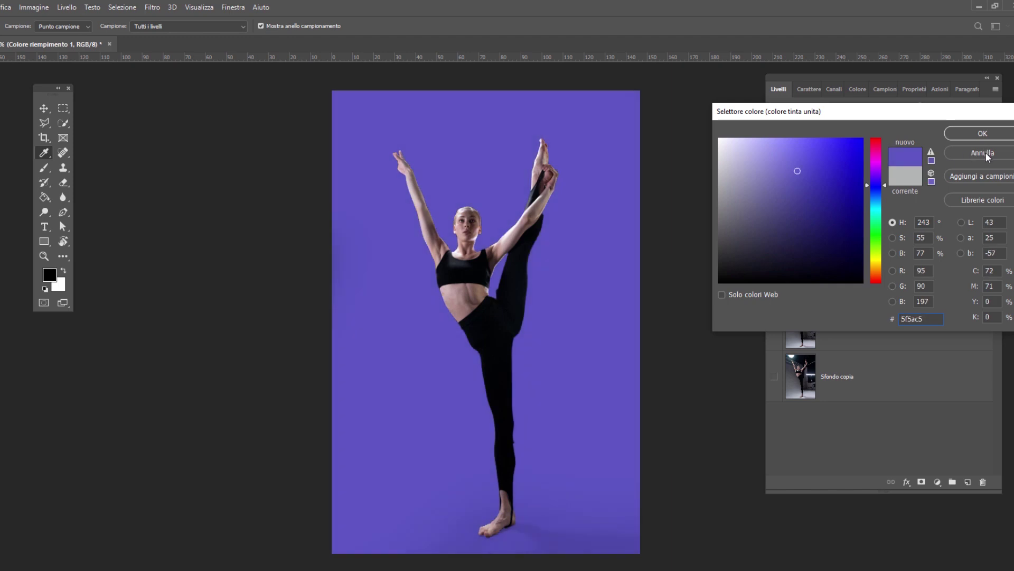
{"action": "key", "text": "b"}
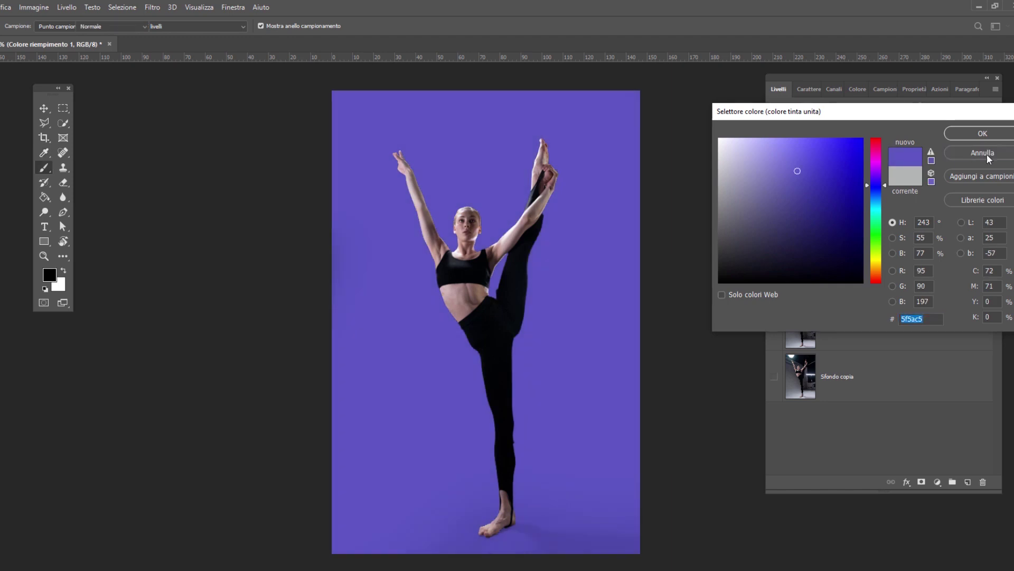
{"action": "left_click", "coordinate": [983, 153]}
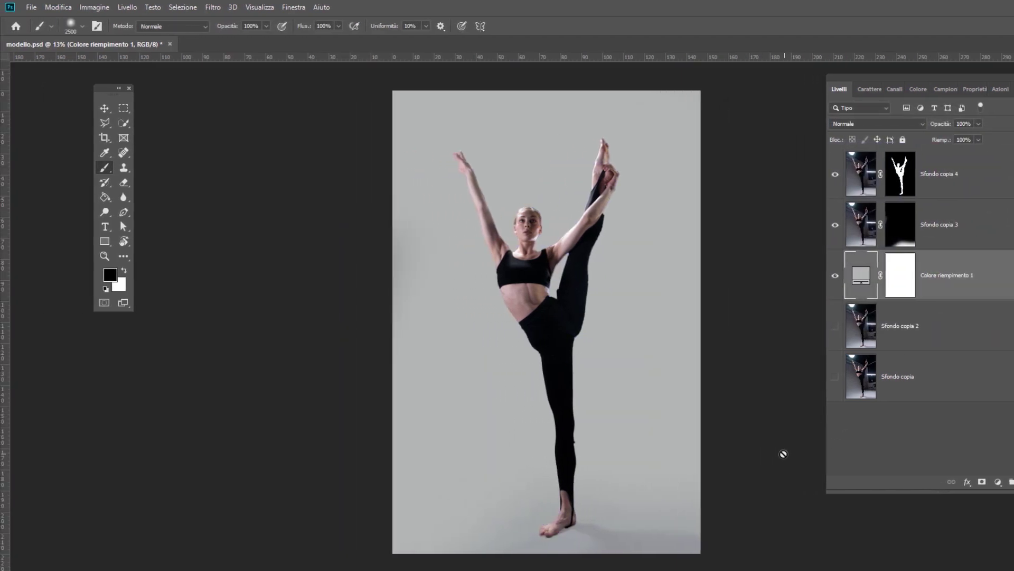
Open the File menu to reach Salva con nome for saving the composite as PSD.
{"action": "left_click", "coordinate": [30, 8]}
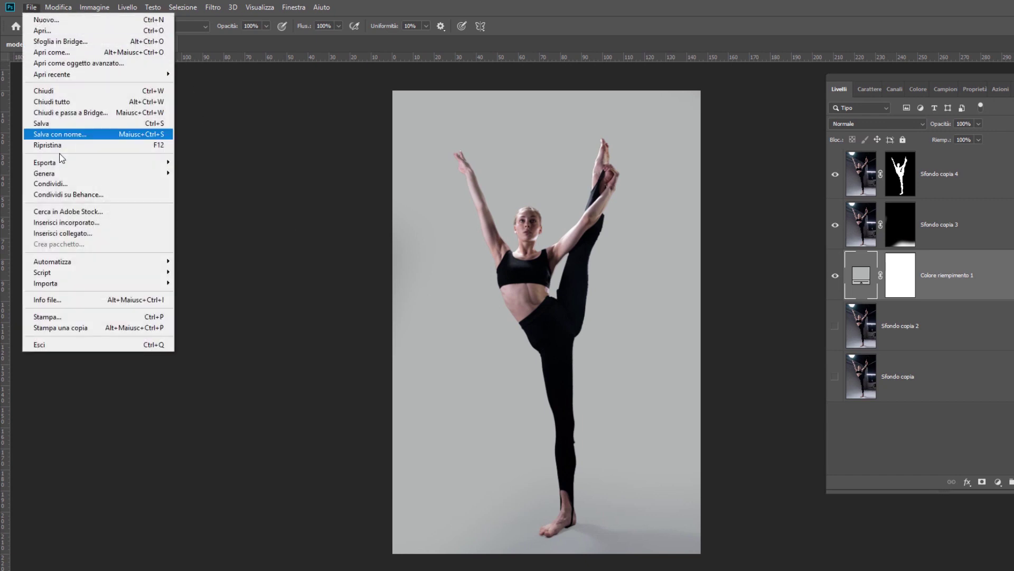